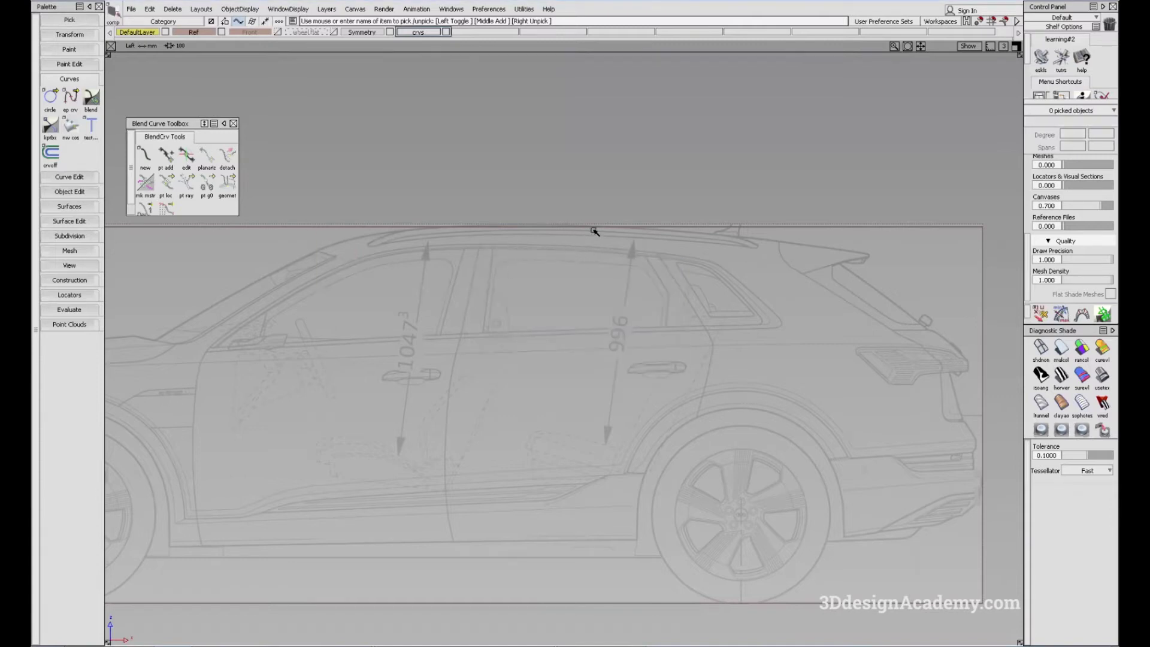
- Set the New Edit Point Curve tool to curve degree 2
{"action": "middle_click_drag", "start_coordinate": [487, 266], "coordinate": [506, 262], "text": "alt+shift"}
{"action": "right_click_drag", "start_coordinate": [505, 262], "coordinate": [531, 267], "text": "alt+shift"}
{"action": "middle_click_drag", "start_coordinate": [531, 267], "coordinate": [528, 271], "text": "alt+shift"}
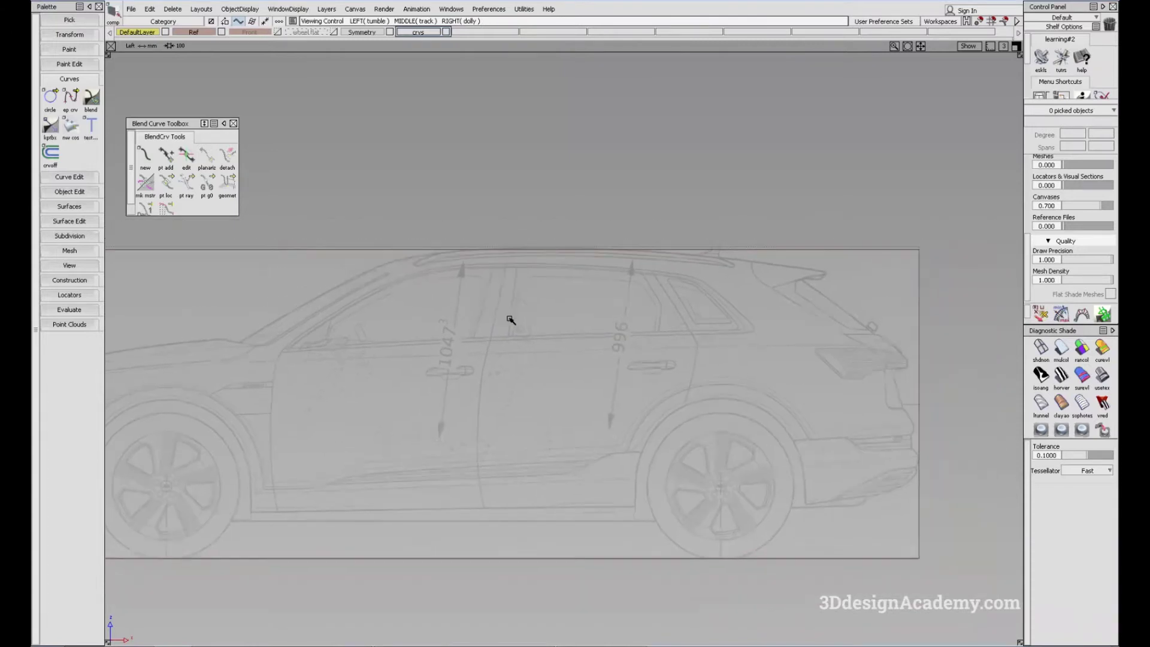
{"action": "left_click", "coordinate": [71, 99]}
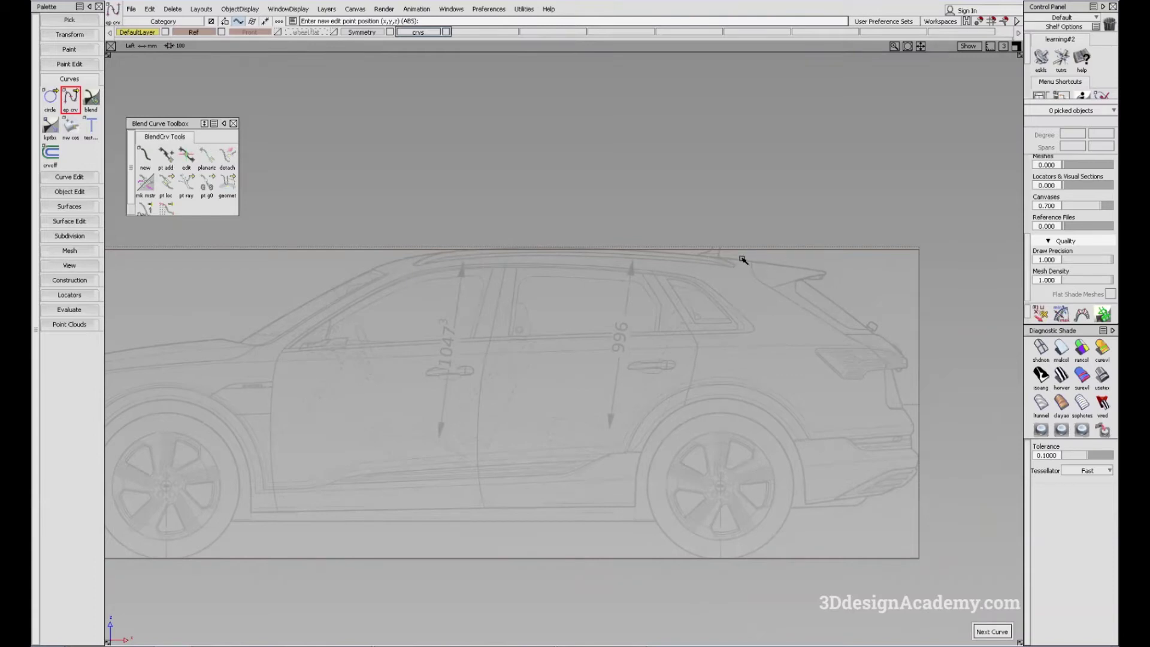
{"action": "mouse_move", "coordinate": [706, 282]}
{"action": "right_mouse_down", "text": "alt+shift"}
{"action": "mouse_move", "coordinate": [441, 290]}
{"action": "mouse_move", "coordinate": [431, 265]}
{"action": "mouse_move", "coordinate": [367, 280]}
{"action": "mouse_move", "coordinate": [352, 271]}
{"action": "right_mouse_up", "text": "alt+shift"}
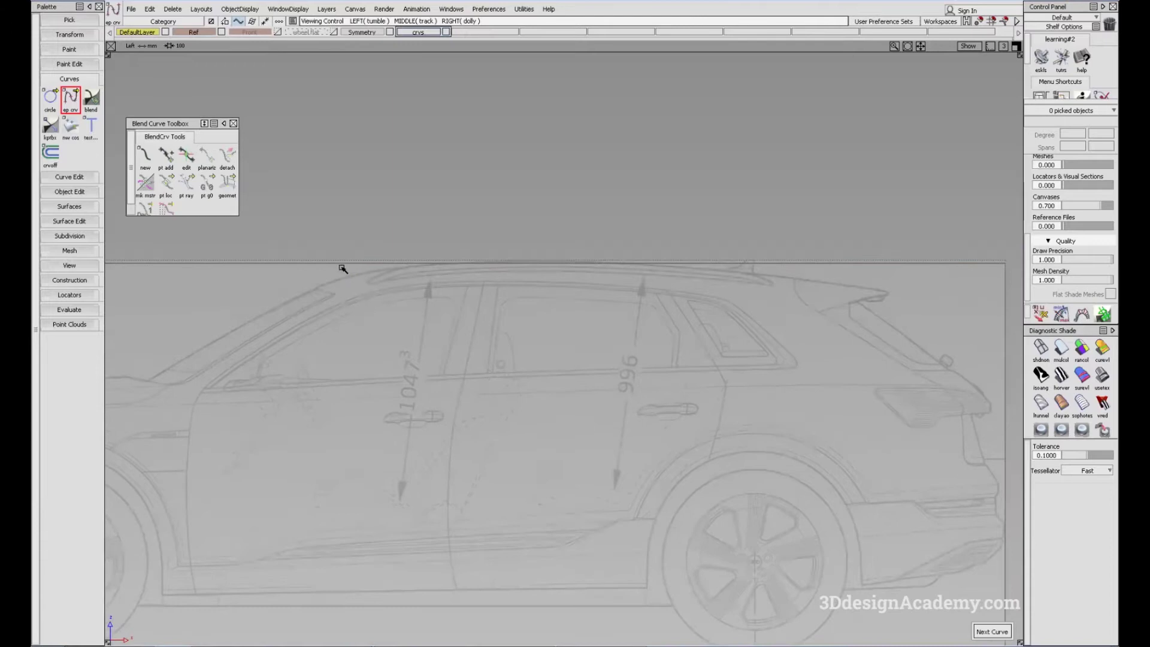
{"action": "double_click", "coordinate": [70, 99]}
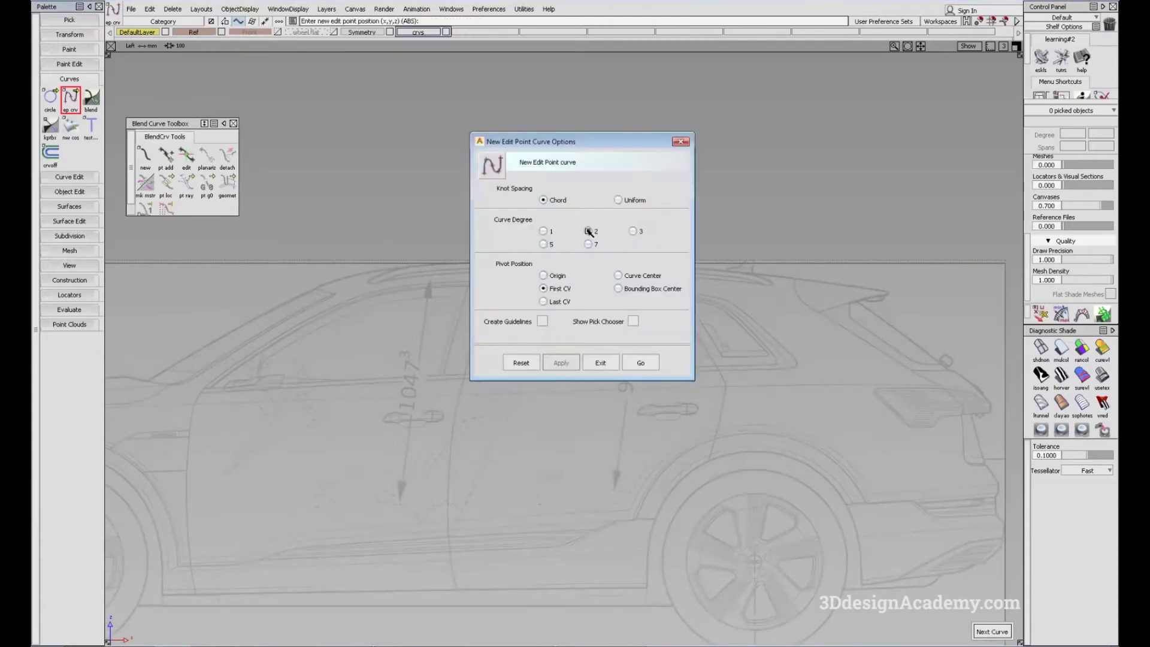
{"action": "left_click", "coordinate": [640, 363]}
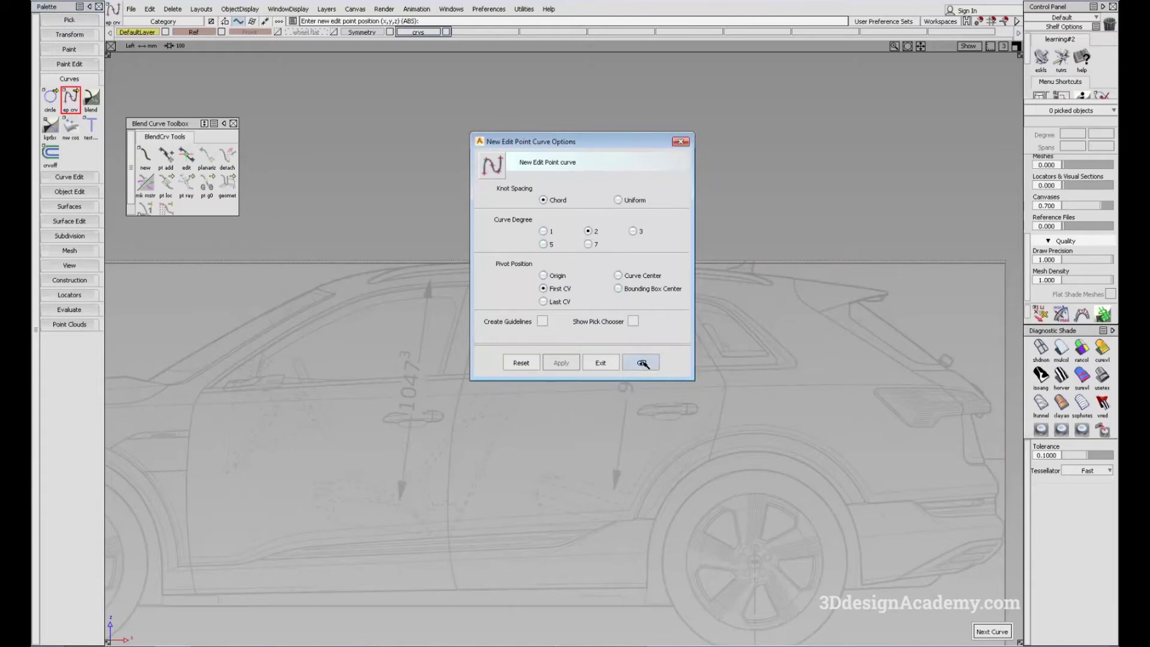
- Draw an edit point curve along the roof in the side view, from the windshield's upper edge to the rear spoiler tip
{"action": "left_click", "coordinate": [347, 274]}
{"action": "left_click", "coordinate": [876, 287]}
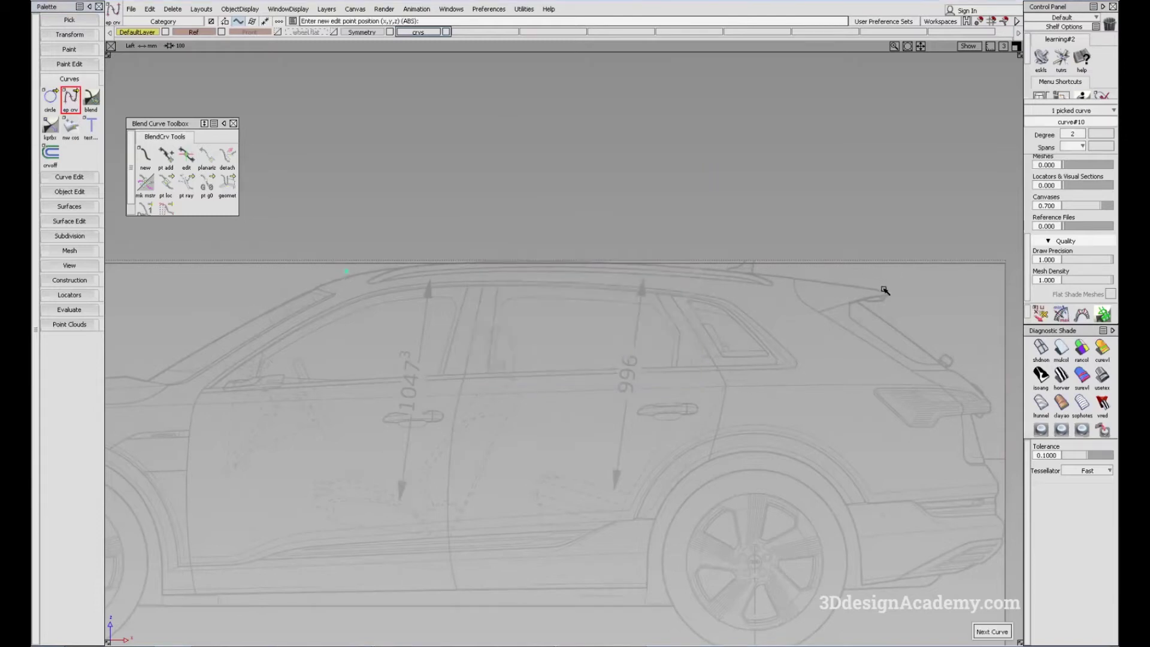
{"action": "left_click", "coordinate": [888, 291]}
- Raise the roof curve's middle control point and shift it forward so the curve follows the roofline
{"action": "left_click_drag", "start_coordinate": [576, 316], "coordinate": [536, 279], "text": "ctrl+shift"}
{"action": "left_click_drag", "start_coordinate": [534, 277], "coordinate": [643, 298], "text": "ctrl+shift"}
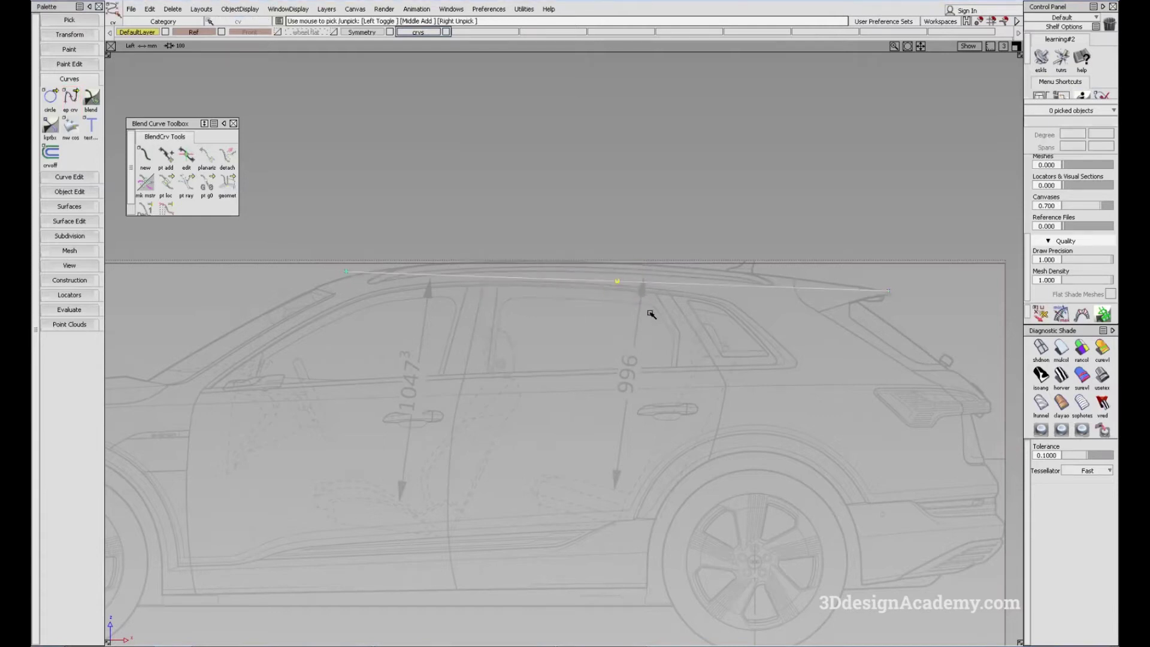
{"action": "middle_click_drag", "start_coordinate": [643, 298], "coordinate": [636, 329], "text": "ctrl+shift"}
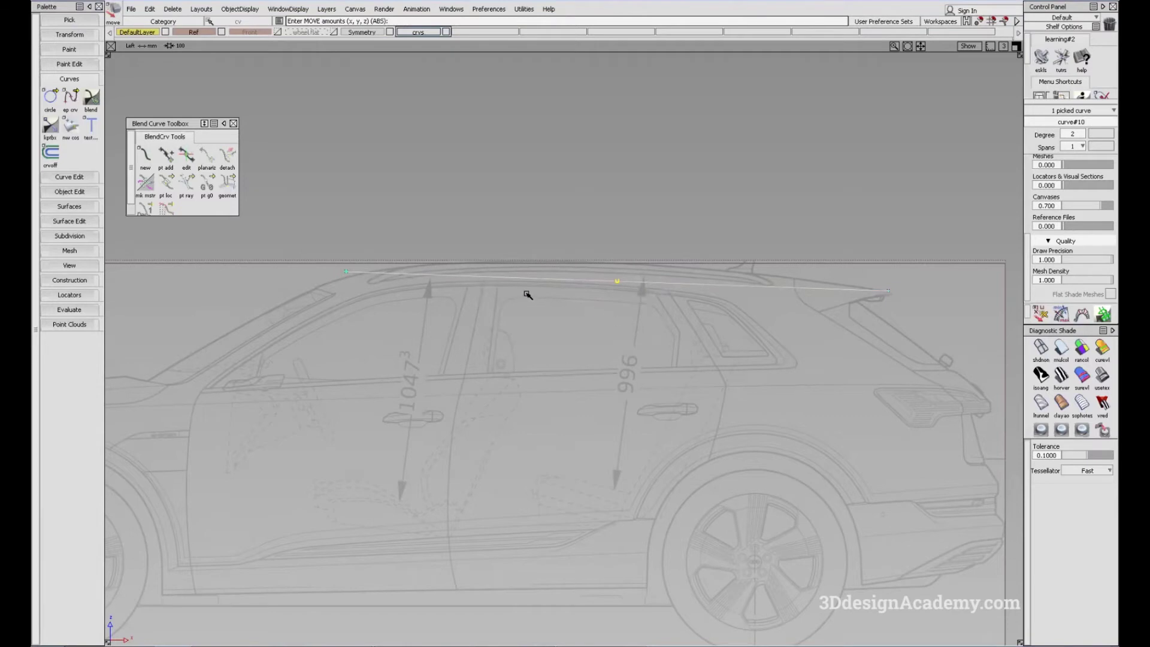
{"action": "left_click_drag", "start_coordinate": [527, 292], "coordinate": [526, 298]}
{"action": "left_click_drag", "start_coordinate": [354, 286], "coordinate": [402, 293], "text": "ctrl+shift"}
{"action": "middle_click_drag", "start_coordinate": [403, 267], "coordinate": [403, 288], "text": "ctrl+shift"}
{"action": "right_click_drag", "start_coordinate": [403, 283], "coordinate": [403, 287]}
{"action": "middle_click_drag", "start_coordinate": [698, 324], "coordinate": [616, 325], "text": "alt+shift"}
- Select the roof curve and raise its degree to 3
{"action": "left_click_drag", "start_coordinate": [603, 299], "coordinate": [688, 307], "text": "ctrl+shift"}
{"action": "left_click", "coordinate": [667, 271]}
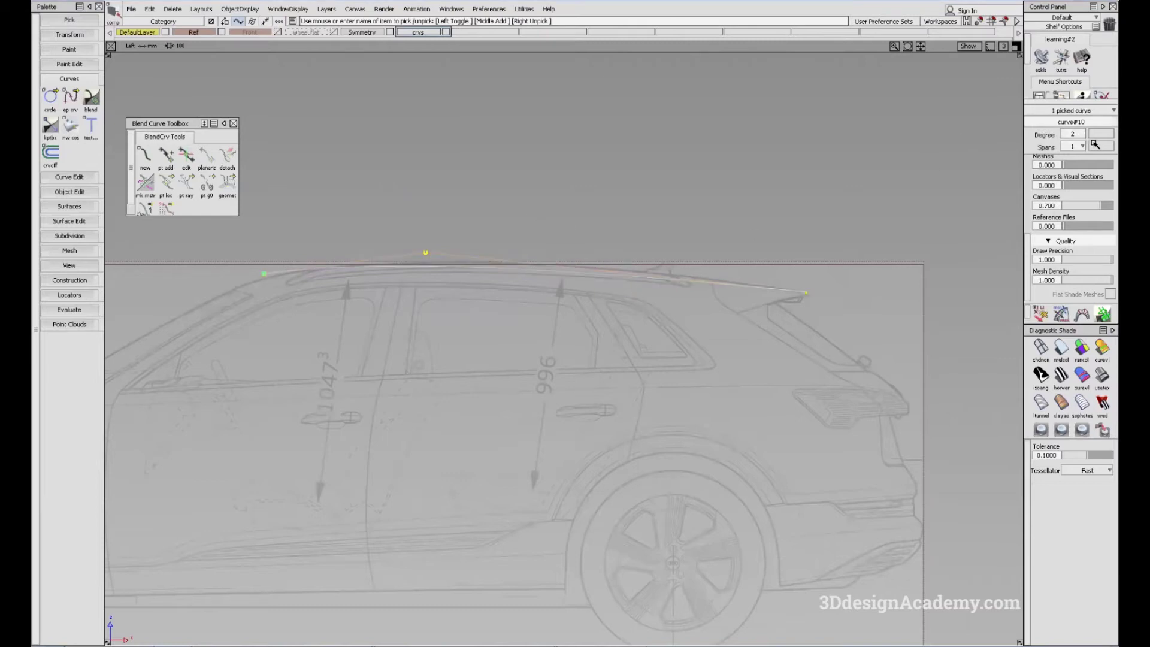
{"action": "left_click", "coordinate": [1085, 138]}
{"action": "left_click", "coordinate": [1088, 198]}
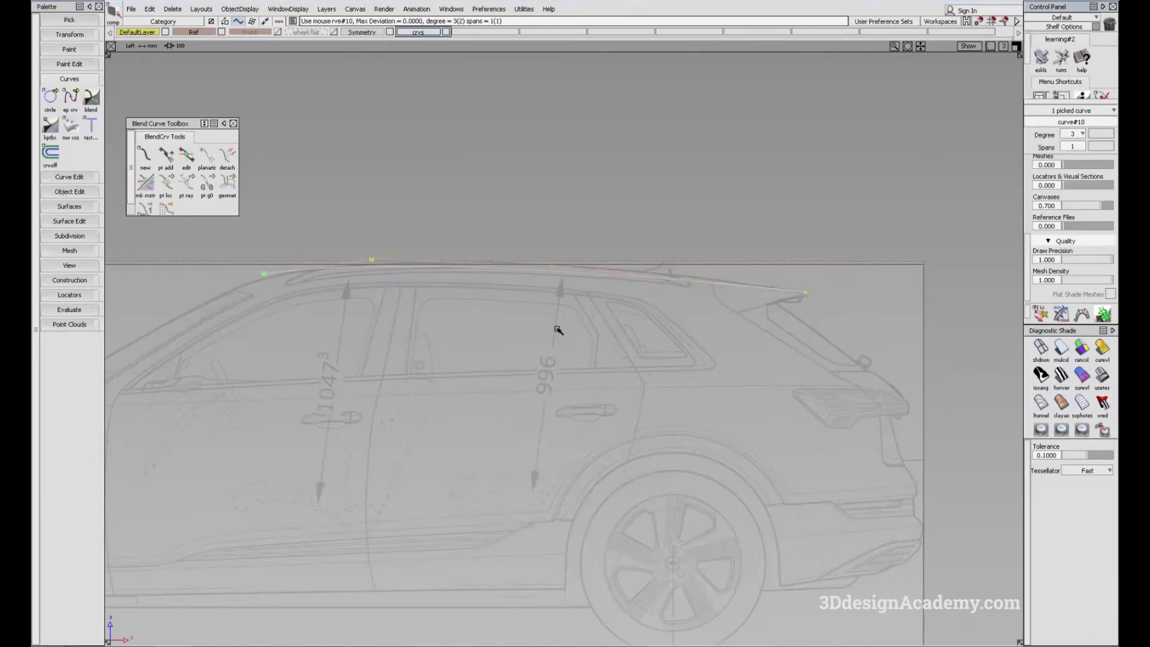
- Fine-tune the roof curve's two inner control points vertically to match the blueprint roofline
{"action": "middle_click_drag", "start_coordinate": [523, 267], "coordinate": [539, 256], "text": "ctrl+shift"}
{"action": "left_click_drag", "start_coordinate": [539, 256], "coordinate": [587, 286]}
{"action": "right_click_drag", "start_coordinate": [566, 315], "coordinate": [568, 292]}
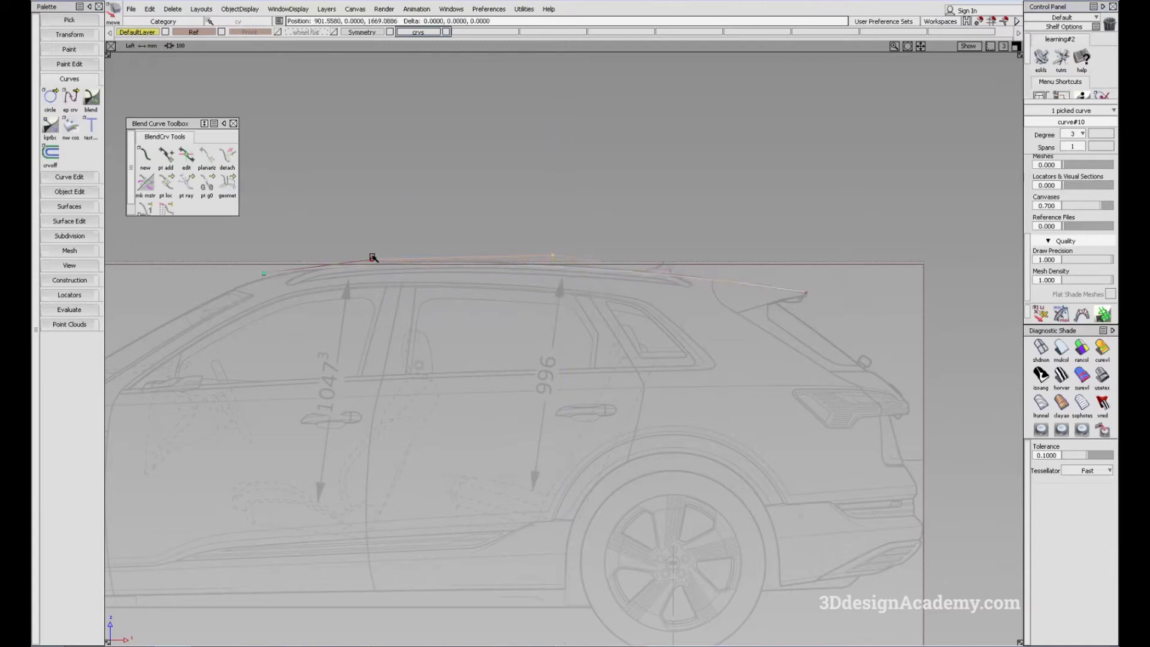
{"action": "left_click", "coordinate": [371, 260]}
{"action": "right_click_drag", "start_coordinate": [427, 311], "coordinate": [427, 308]}
{"action": "middle_click_drag", "start_coordinate": [531, 273], "coordinate": [589, 267], "text": "alt+shift"}
- Duplicate the roof curve in place by copying and pasting it
{"action": "left_click_drag", "start_coordinate": [499, 239], "coordinate": [570, 292], "text": "ctrl+shift"}
{"action": "middle_click_drag", "start_coordinate": [578, 275], "coordinate": [606, 270], "text": "alt+shift"}
{"action": "middle_click_drag", "start_coordinate": [456, 275], "coordinate": [454, 292], "text": "alt+shift"}
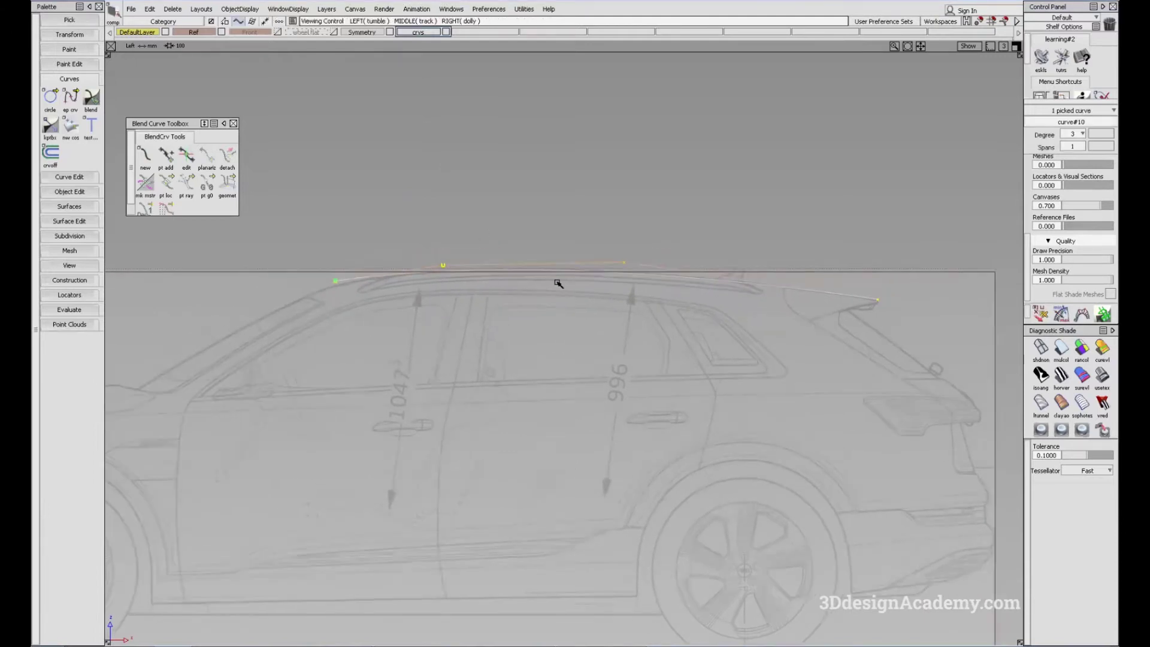
{"action": "middle_click_drag", "start_coordinate": [583, 273], "coordinate": [575, 237], "text": "alt+shift"}
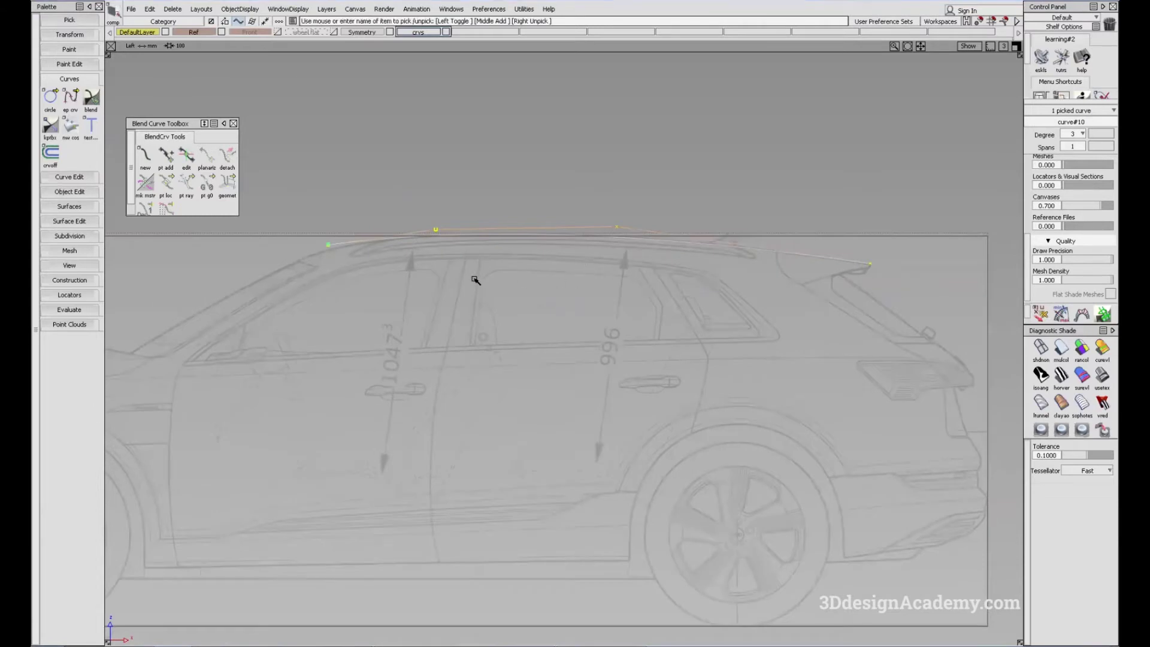
{"action": "key", "text": "ctrl+c"}
{"action": "key", "text": "ctrl+v"}
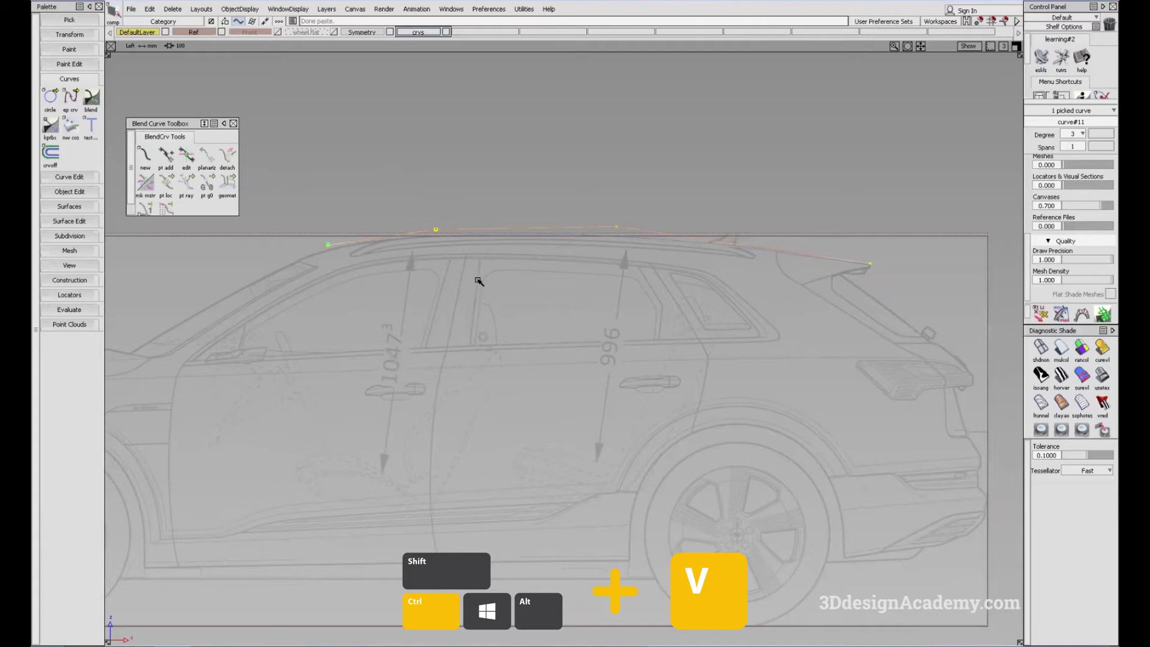
{"action": "left_click_drag", "start_coordinate": [575, 322], "coordinate": [563, 308], "text": "ctrl+shift"}
{"action": "left_click_drag", "start_coordinate": [493, 222], "coordinate": [558, 257], "text": "ctrl+shift"}
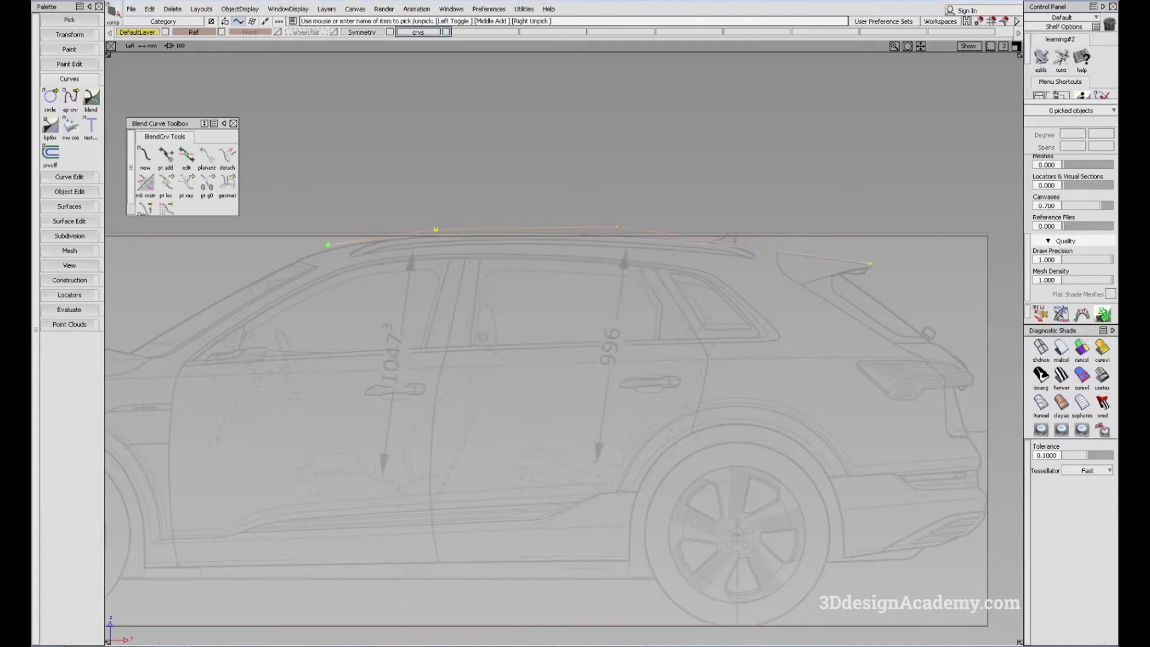
{"action": "left_click", "coordinate": [153, 10]}
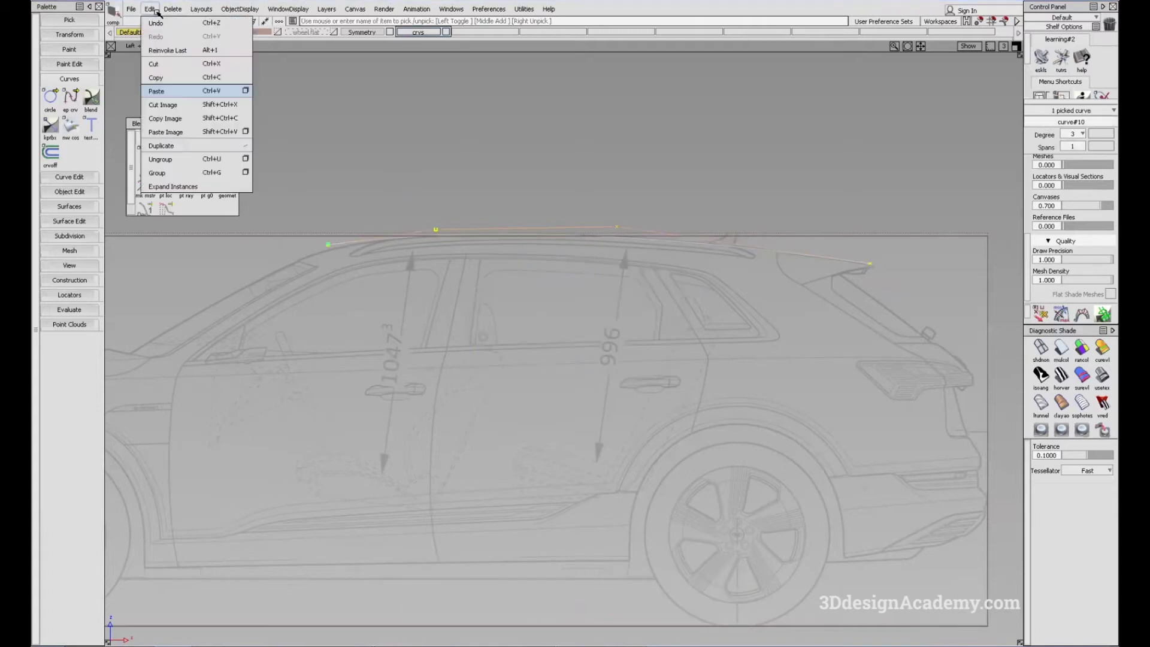
{"action": "left_click", "coordinate": [160, 78]}
{"action": "left_click", "coordinate": [149, 9]}
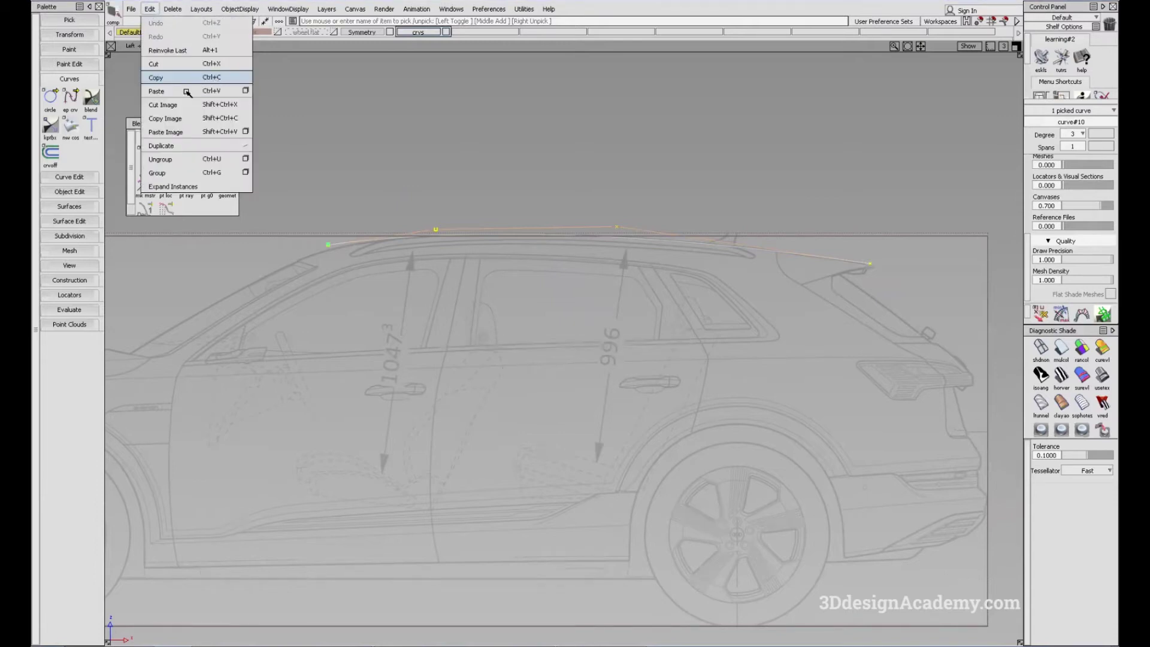
{"action": "left_click", "coordinate": [159, 91]}
- Move the copied curve straight down to the line above the side windows
{"action": "left_click_drag", "start_coordinate": [560, 282], "coordinate": [512, 266], "text": "ctrl+shift"}
{"action": "right_click_drag", "start_coordinate": [512, 265], "coordinate": [515, 283]}
{"action": "middle_click_drag", "start_coordinate": [516, 284], "coordinate": [565, 266], "text": "alt+shift"}
{"action": "mouse_move", "coordinate": [512, 259]}
{"action": "right_mouse_down", "text": "alt+shift"}
{"action": "mouse_move", "coordinate": [554, 258]}
{"action": "mouse_move", "coordinate": [552, 270]}
{"action": "right_mouse_up", "text": "alt+shift"}
{"action": "middle_click_drag", "start_coordinate": [552, 274], "coordinate": [560, 318], "text": "ctrl+shift"}
{"action": "right_click_drag", "start_coordinate": [543, 305], "coordinate": [543, 304]}
{"action": "middle_click_drag", "start_coordinate": [564, 293], "coordinate": [521, 303], "text": "alt+shift"}
{"action": "left_click_drag", "start_coordinate": [590, 370], "coordinate": [552, 257], "text": "ctrl+shift"}
{"action": "middle_click_drag", "start_coordinate": [546, 285], "coordinate": [533, 259], "text": "alt+shift"}
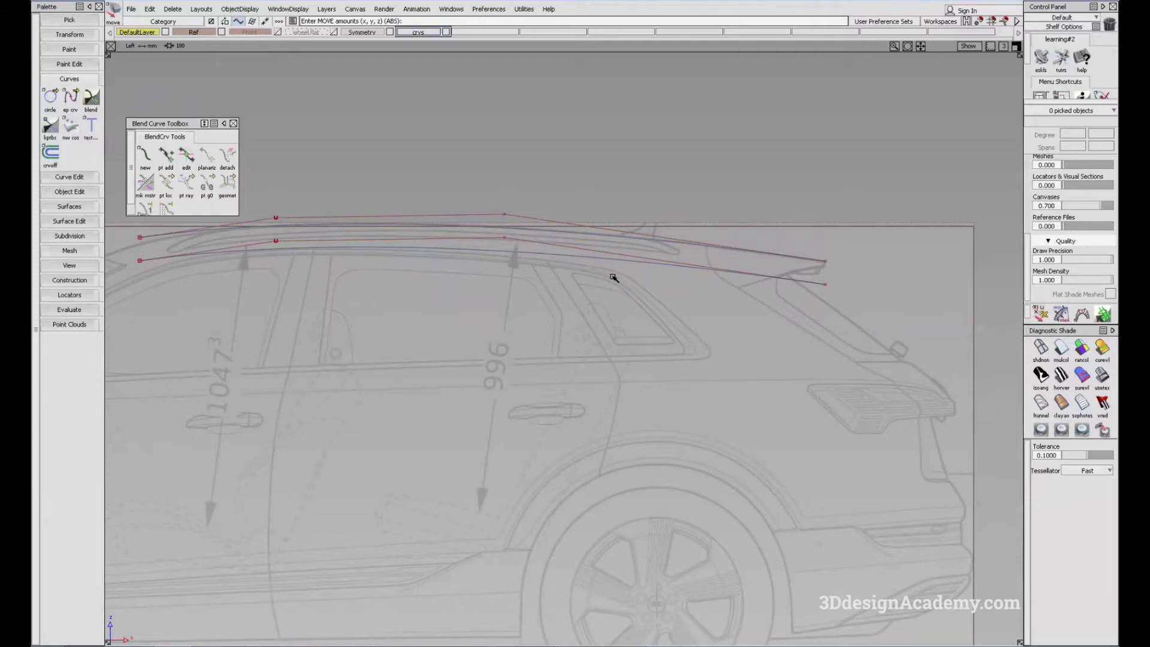
{"action": "middle_click_drag", "start_coordinate": [573, 303], "coordinate": [594, 302], "text": "alt+shift"}
{"action": "middle_click_drag", "start_coordinate": [549, 266], "coordinate": [562, 264], "text": "alt+shift"}
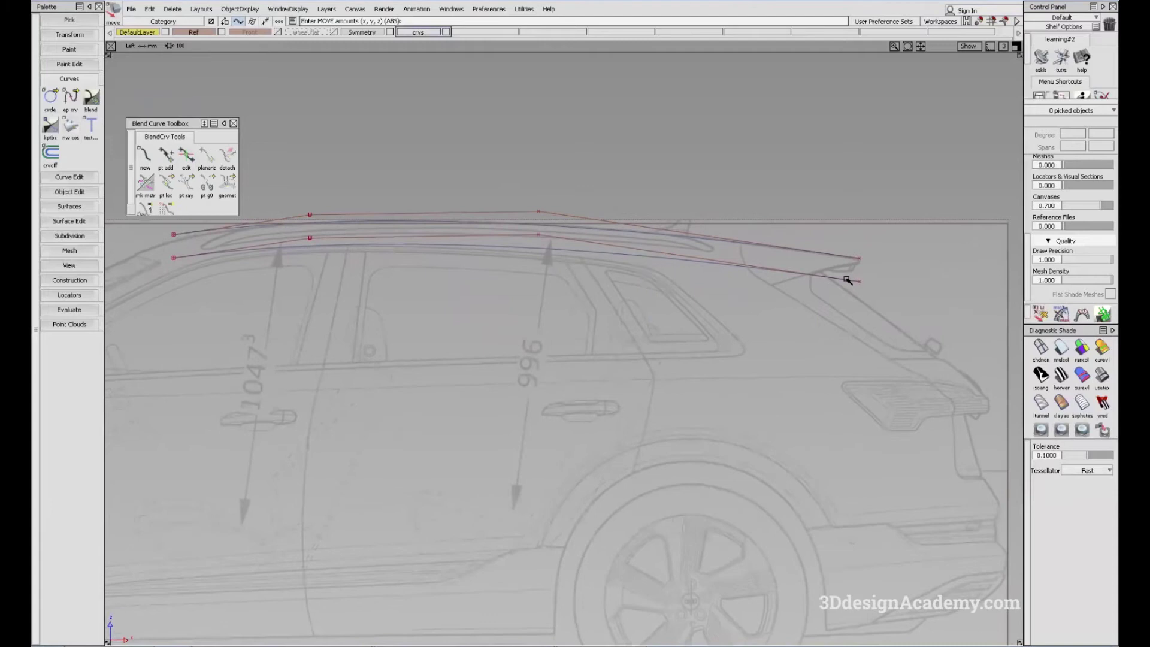
- Lower the rear end control point of the copied curve below the spoiler tip
{"action": "left_click_drag", "start_coordinate": [727, 257], "coordinate": [649, 252], "text": "ctrl+shift"}
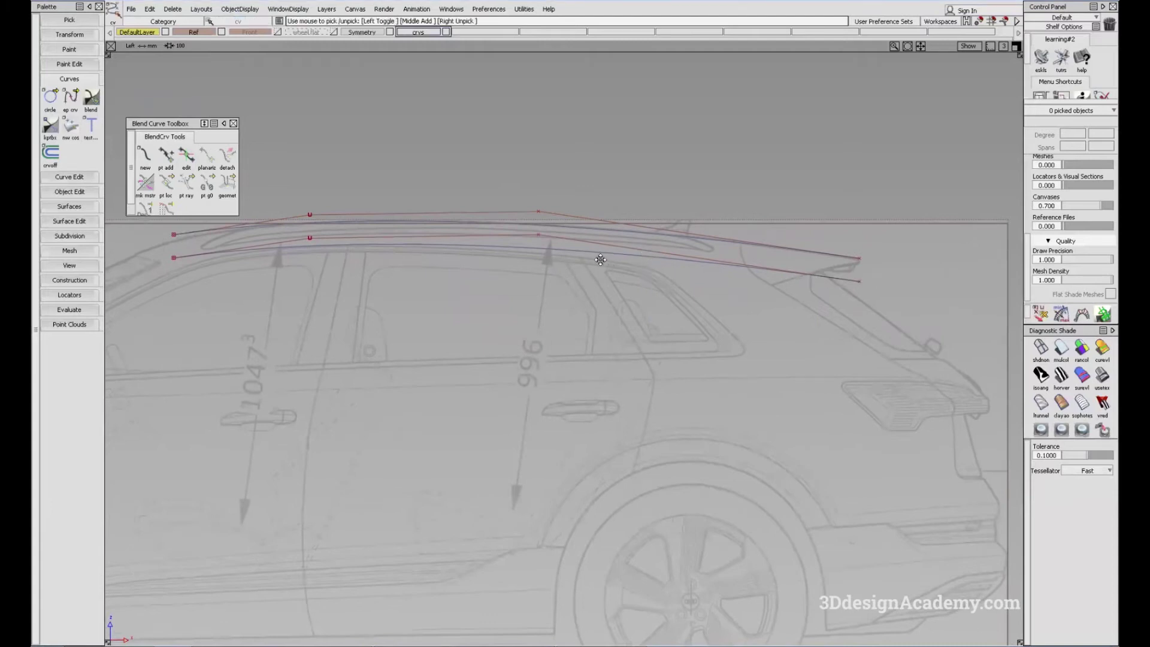
{"action": "middle_click_drag", "start_coordinate": [600, 259], "coordinate": [617, 265], "text": "alt+shift"}
{"action": "left_click_drag", "start_coordinate": [619, 311], "coordinate": [597, 259], "text": "ctrl+shift"}
{"action": "middle_click_drag", "start_coordinate": [598, 282], "coordinate": [517, 291], "text": "alt+shift"}
{"action": "left_click_drag", "start_coordinate": [669, 357], "coordinate": [659, 285], "text": "ctrl+shift"}
{"action": "middle_click_drag", "start_coordinate": [619, 297], "coordinate": [639, 291], "text": "alt+shift"}
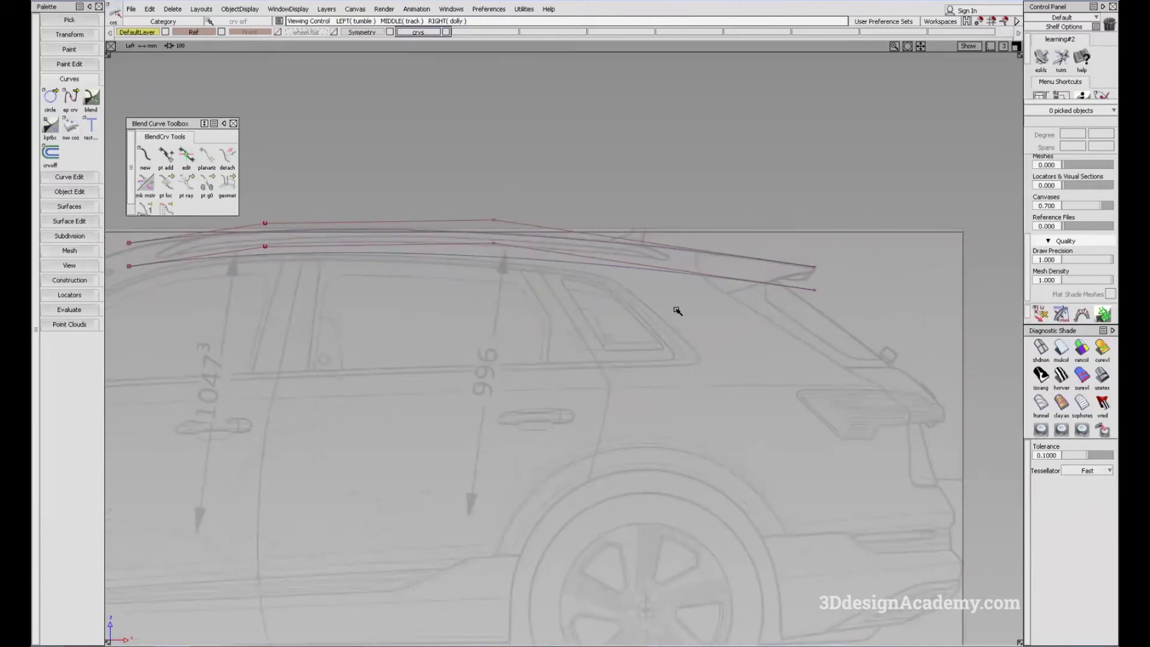
{"action": "left_click_drag", "start_coordinate": [533, 261], "coordinate": [459, 260], "text": "ctrl+shift"}
{"action": "middle_click_drag", "start_coordinate": [667, 273], "coordinate": [742, 271], "text": "alt+shift"}
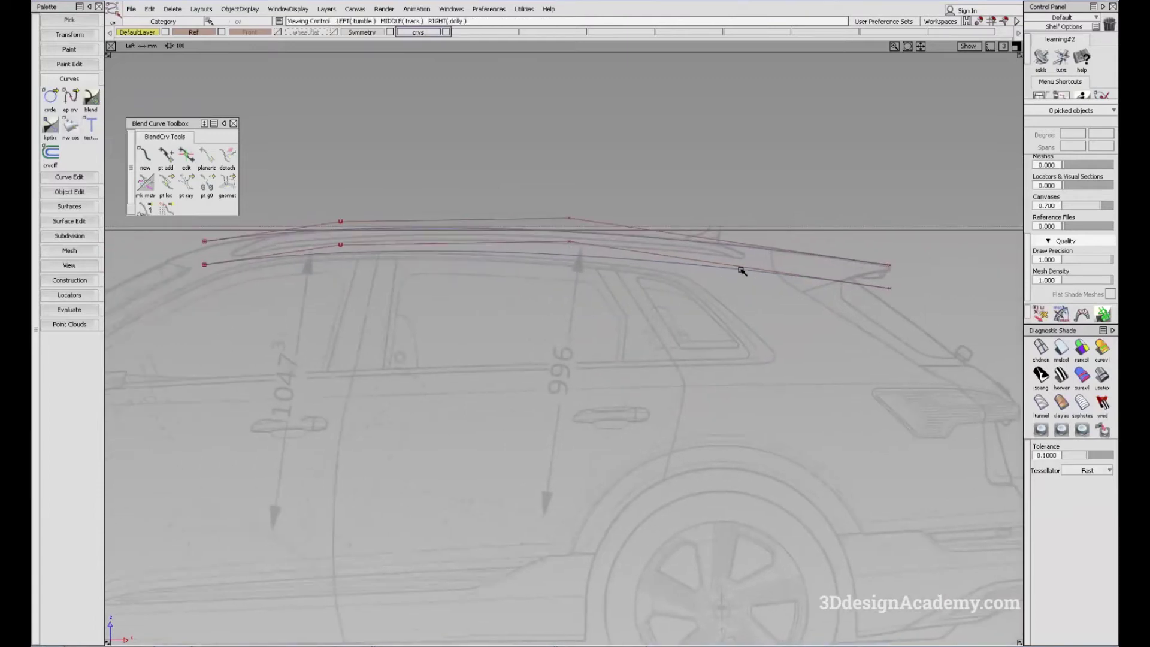
{"action": "left_click", "coordinate": [883, 289]}
{"action": "middle_click_drag", "start_coordinate": [768, 343], "coordinate": [767, 316], "text": "ctrl+shift"}
{"action": "right_click_drag", "start_coordinate": [716, 295], "coordinate": [721, 315]}
{"action": "right_click_drag", "start_coordinate": [551, 271], "coordinate": [550, 274]}
- Select the copied curve and move it sideways in the top view, from the centerline out to the side of the roof
{"action": "mouse_move", "coordinate": [550, 272]}
{"action": "left_mouse_down", "text": "ctrl+shift"}
{"action": "mouse_move", "coordinate": [526, 226]}
{"action": "mouse_move", "coordinate": [582, 279]}
{"action": "left_mouse_up", "text": "ctrl+shift"}
{"action": "left_click", "coordinate": [564, 264]}
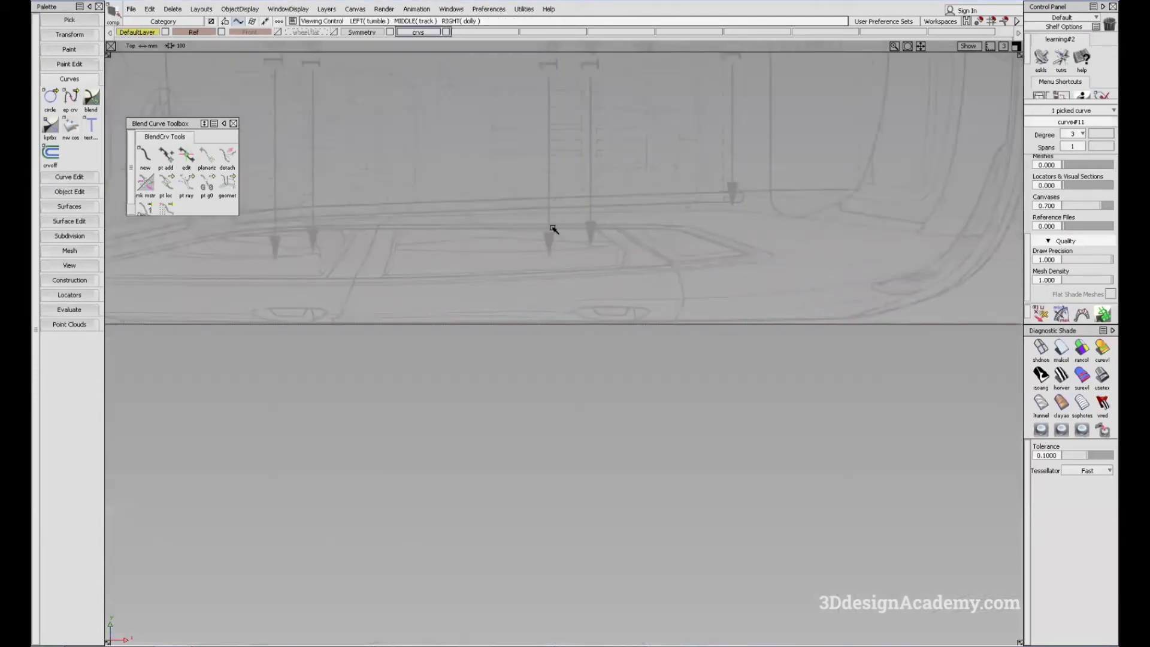
{"action": "middle_click_drag", "start_coordinate": [549, 234], "coordinate": [431, 208], "text": "alt+shift"}
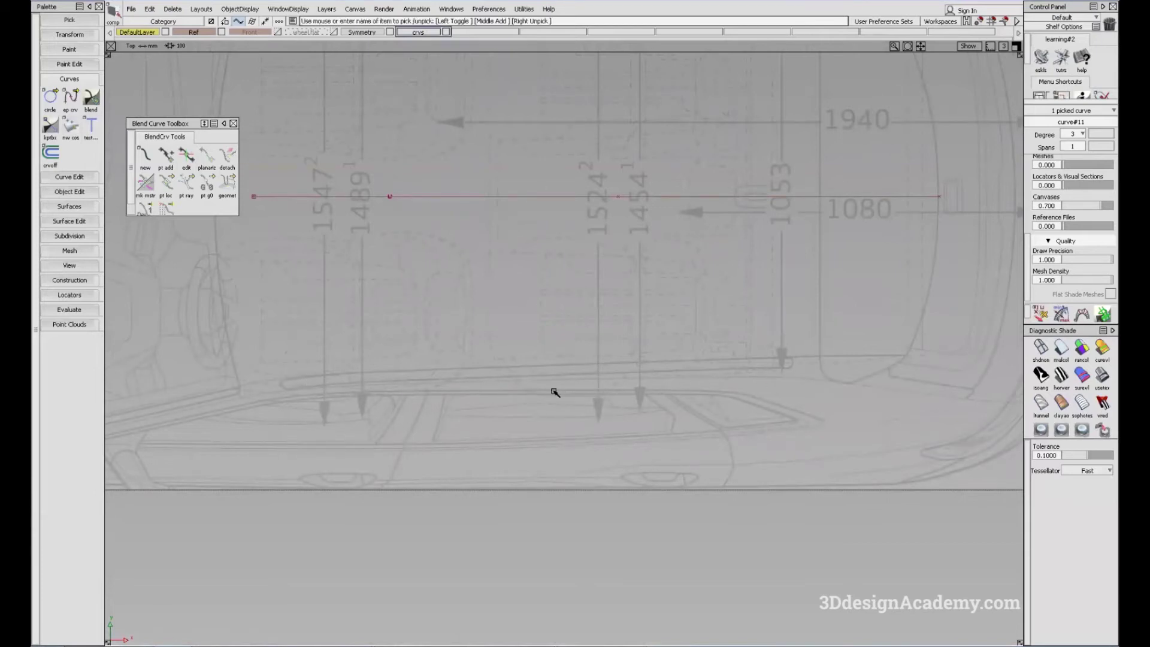
{"action": "key", "text": "F8"}
{"action": "key", "text": "F5"}
{"action": "key", "text": "F6"}
{"action": "key", "text": "F5"}
{"action": "left_click_drag", "start_coordinate": [608, 329], "coordinate": [612, 294], "text": "ctrl+shift"}
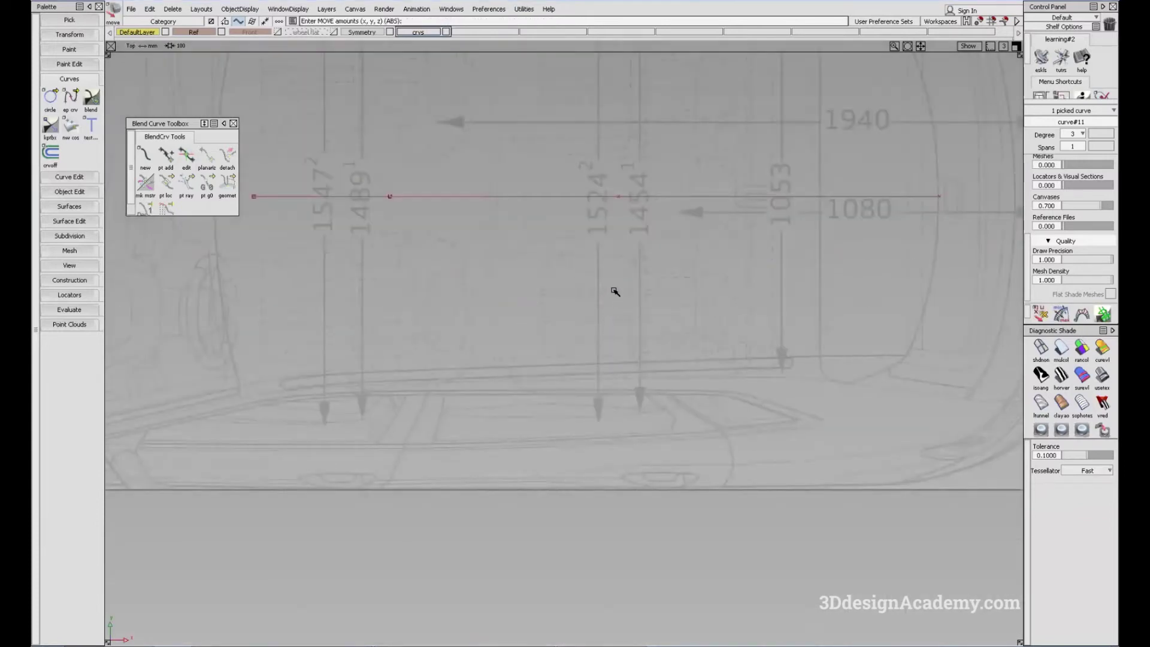
{"action": "key", "text": "F8"}
{"action": "left_click", "coordinate": [678, 230], "text": "alt+shift"}
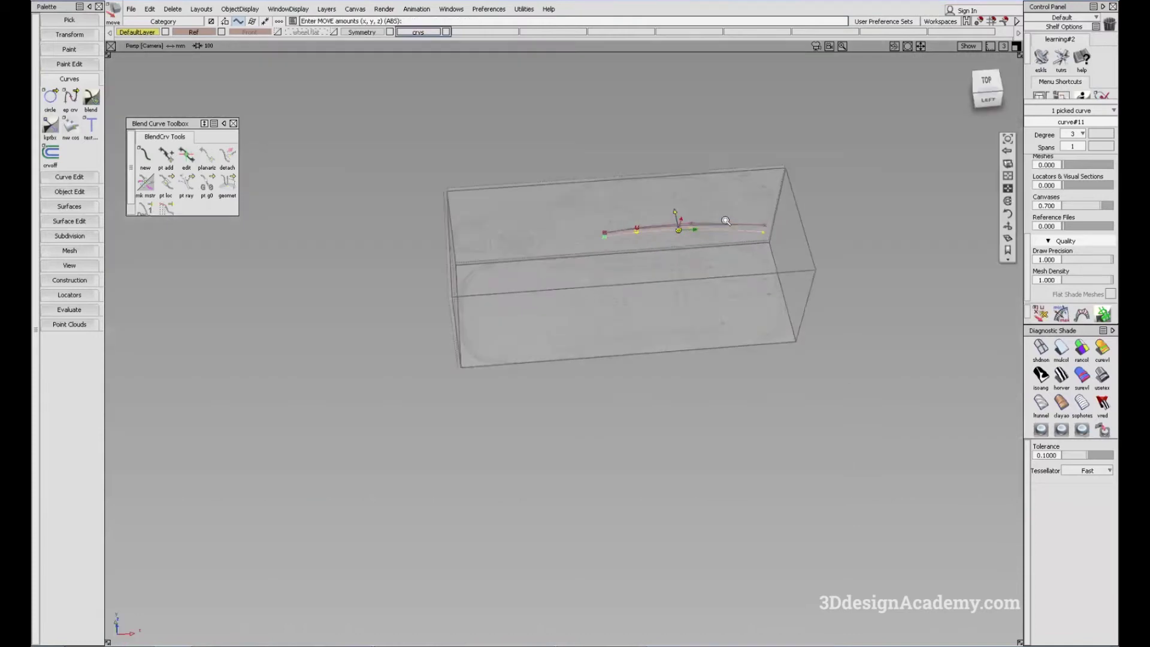
{"action": "right_click_drag", "start_coordinate": [677, 230], "coordinate": [706, 215], "text": "alt+shift"}
{"action": "left_click_drag", "start_coordinate": [706, 214], "coordinate": [706, 209], "text": "alt+shift"}
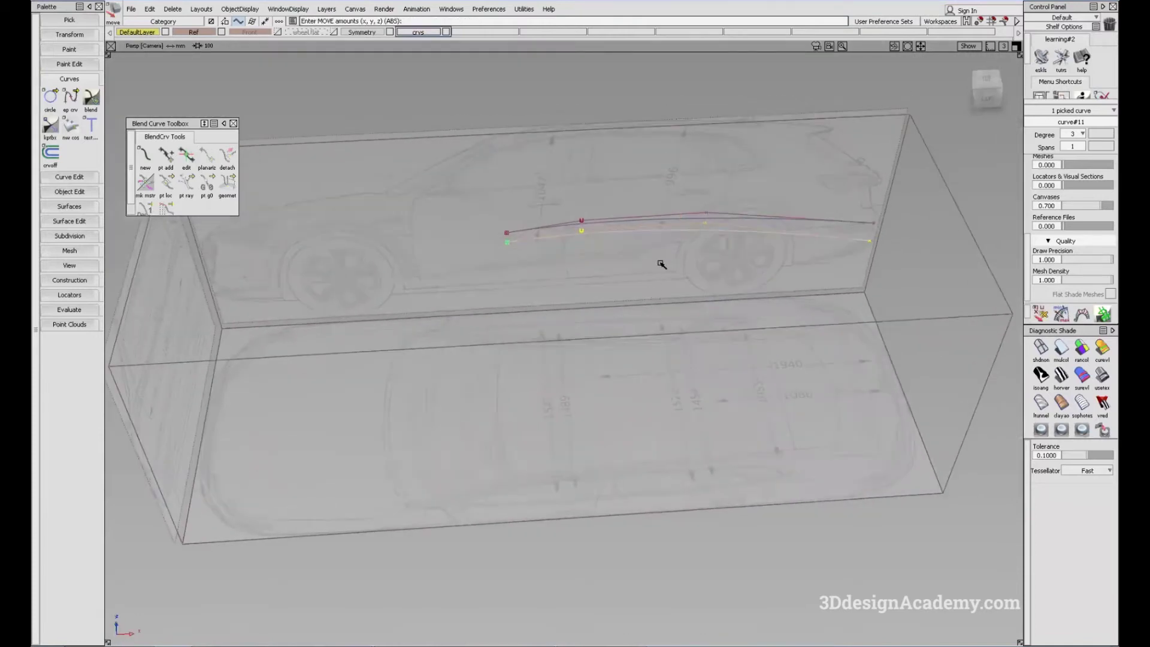
{"action": "key", "text": "F5"}
{"action": "mouse_move", "coordinate": [592, 279]}
{"action": "middle_mouse_down", "text": "alt+shift"}
{"action": "mouse_move", "coordinate": [559, 357]}
{"action": "mouse_move", "coordinate": [605, 357]}
{"action": "middle_mouse_up", "text": "alt+shift"}
{"action": "mouse_move", "coordinate": [618, 337]}
{"action": "right_mouse_down"}
{"action": "mouse_move", "coordinate": [632, 401]}
{"action": "mouse_move", "coordinate": [630, 529]}
{"action": "right_mouse_up"}
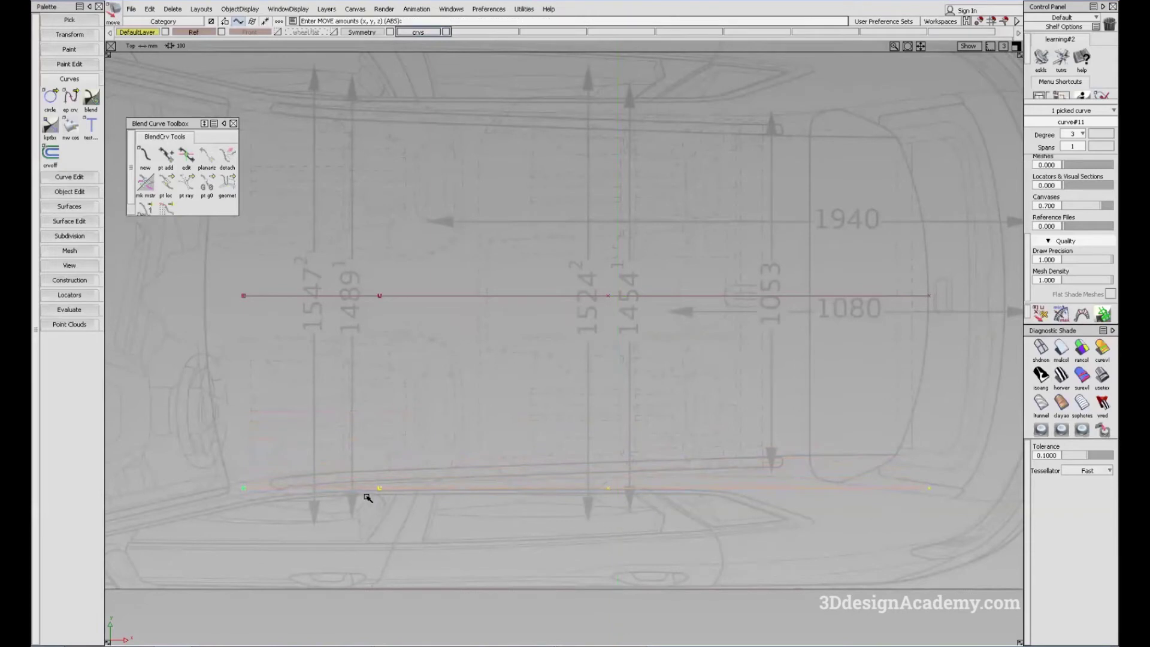
- Nudge the side curve slightly back toward the centerline to line up with the roof rail
{"action": "middle_click_drag", "start_coordinate": [540, 476], "coordinate": [533, 407], "text": "alt+shift"}
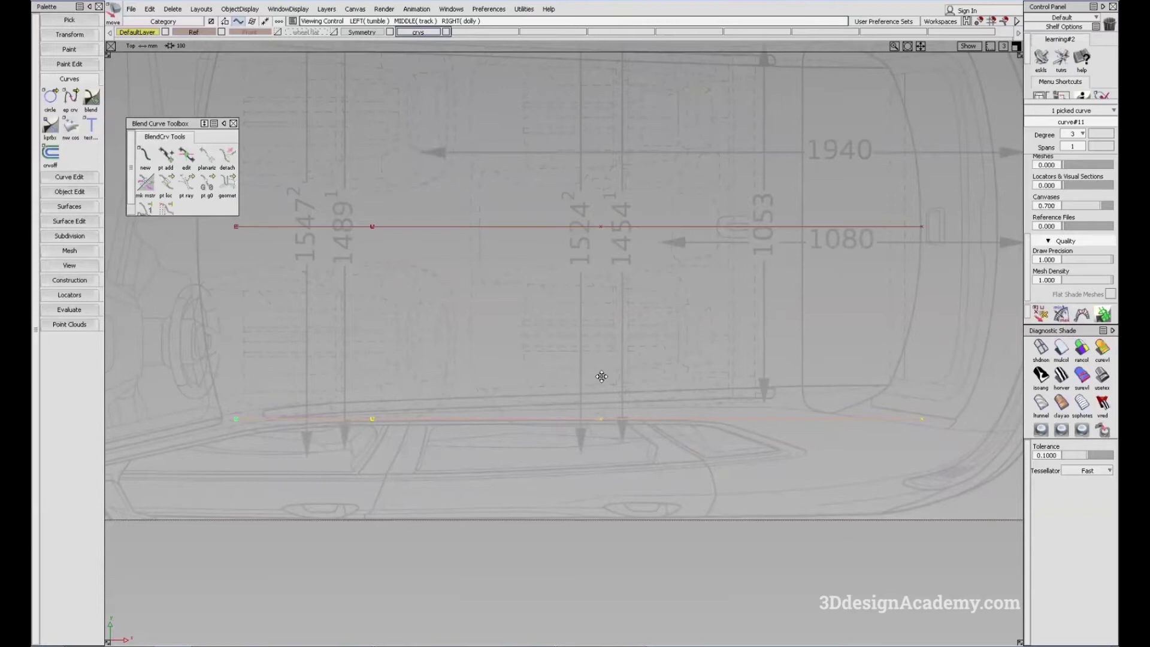
{"action": "middle_click_drag", "start_coordinate": [576, 389], "coordinate": [616, 356], "text": "alt+shift"}
{"action": "middle_click_drag", "start_coordinate": [726, 391], "coordinate": [704, 382], "text": "alt+shift"}
{"action": "right_click_drag", "start_coordinate": [672, 332], "coordinate": [677, 324], "text": "ctrl+shift"}
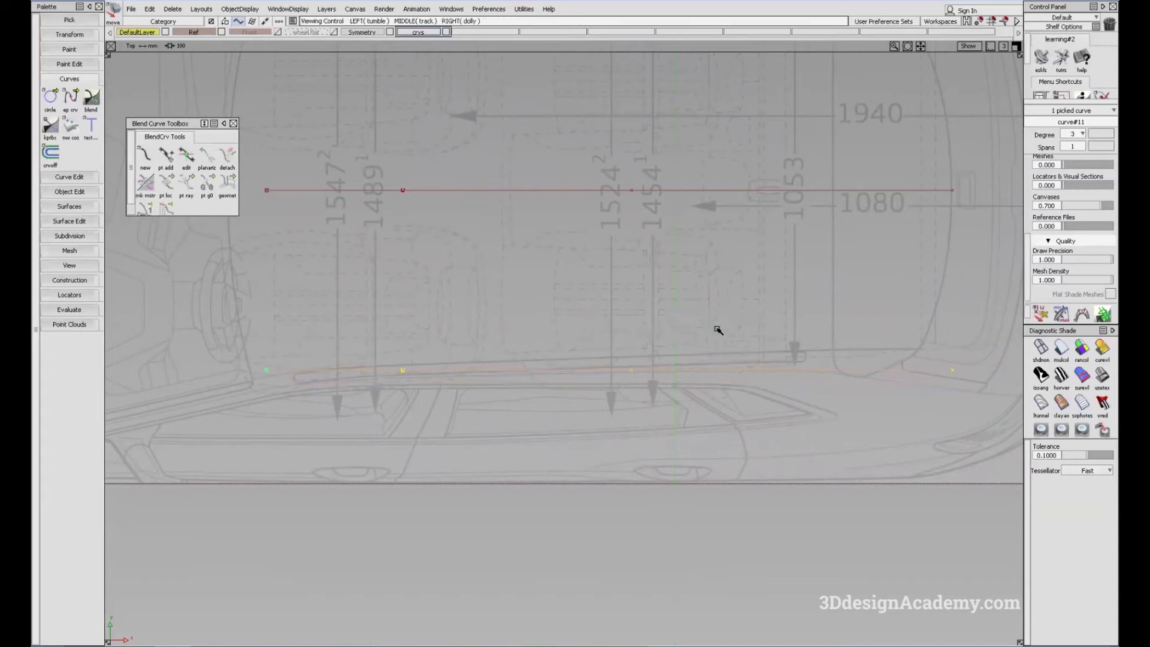
- Move the side curve's rear end control point inward in the top view to follow the roof's taper
{"action": "middle_click_drag", "start_coordinate": [745, 436], "coordinate": [642, 437], "text": "alt+shift"}
{"action": "left_click_drag", "start_coordinate": [663, 426], "coordinate": [594, 353], "text": "ctrl+shift"}
{"action": "left_click_drag", "start_coordinate": [667, 269], "coordinate": [669, 335], "text": "ctrl+shift"}
{"action": "left_click_drag", "start_coordinate": [816, 330], "coordinate": [916, 412]}
{"action": "right_click_drag", "start_coordinate": [788, 463], "coordinate": [757, 426], "text": "ctrl+shift"}
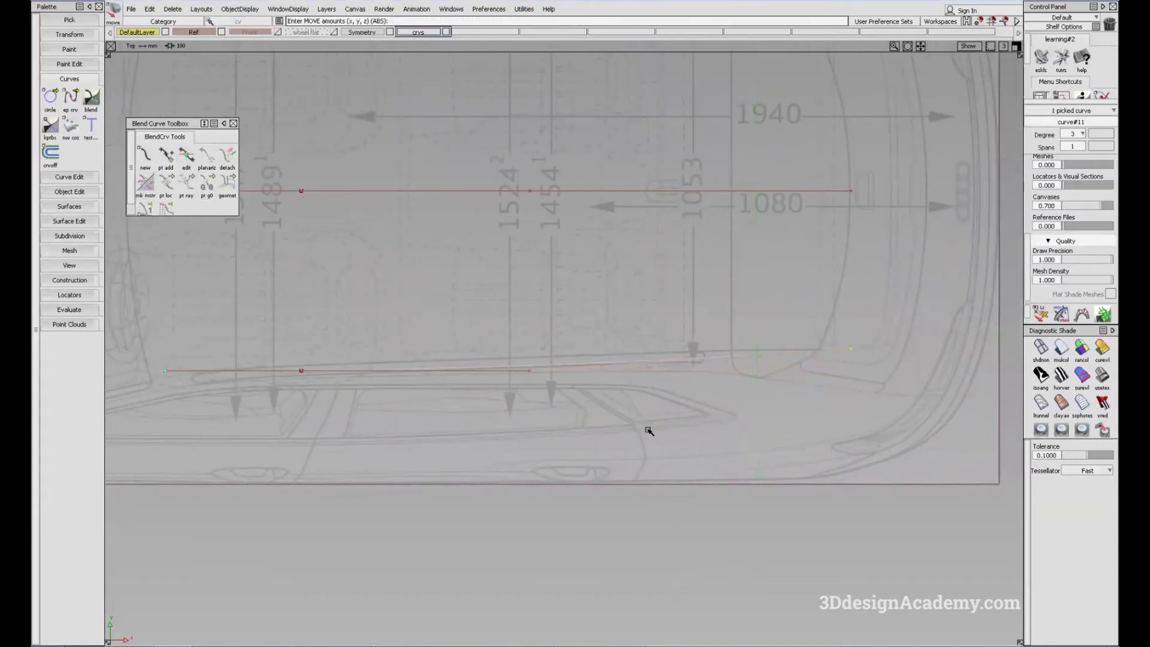
- Adjust the side curve's two inner control points and front end point in the top view to match the roof rail line
{"action": "left_click", "coordinate": [529, 371]}
{"action": "right_click_drag", "start_coordinate": [532, 403], "coordinate": [540, 388]}
{"action": "left_click", "coordinate": [302, 370]}
{"action": "right_click_drag", "start_coordinate": [341, 394], "coordinate": [346, 407]}
{"action": "middle_click_drag", "start_coordinate": [639, 379], "coordinate": [590, 400], "text": "alt+shift"}
{"action": "middle_click_drag", "start_coordinate": [212, 453], "coordinate": [365, 446], "text": "alt+shift"}
{"action": "left_click", "coordinate": [364, 447]}
{"action": "left_click", "coordinate": [264, 387]}
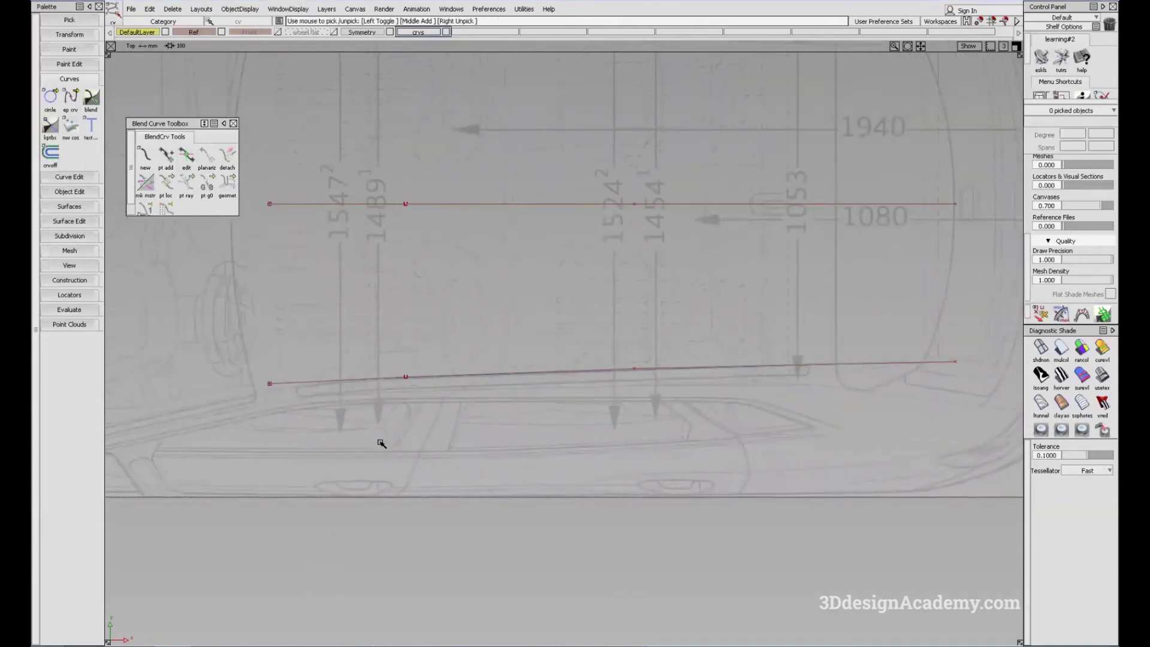
{"action": "right_click_drag", "start_coordinate": [401, 414], "coordinate": [400, 416]}
- Try raising the whole side curve in the side view, and undo that move
{"action": "left_click_drag", "start_coordinate": [579, 480], "coordinate": [564, 395], "text": "ctrl+shift"}
{"action": "mouse_move", "coordinate": [638, 386]}
{"action": "left_mouse_down", "text": "ctrl+shift"}
{"action": "mouse_move", "coordinate": [695, 405]}
{"action": "mouse_move", "coordinate": [624, 329]}
{"action": "left_mouse_up", "text": "ctrl+shift"}
{"action": "key", "text": "F6"}
{"action": "right_click_drag", "start_coordinate": [587, 312], "coordinate": [587, 318], "text": "alt+shift"}
{"action": "middle_click_drag", "start_coordinate": [590, 323], "coordinate": [590, 312], "text": "ctrl+shift"}
{"action": "right_click_drag", "start_coordinate": [594, 315], "coordinate": [595, 307]}
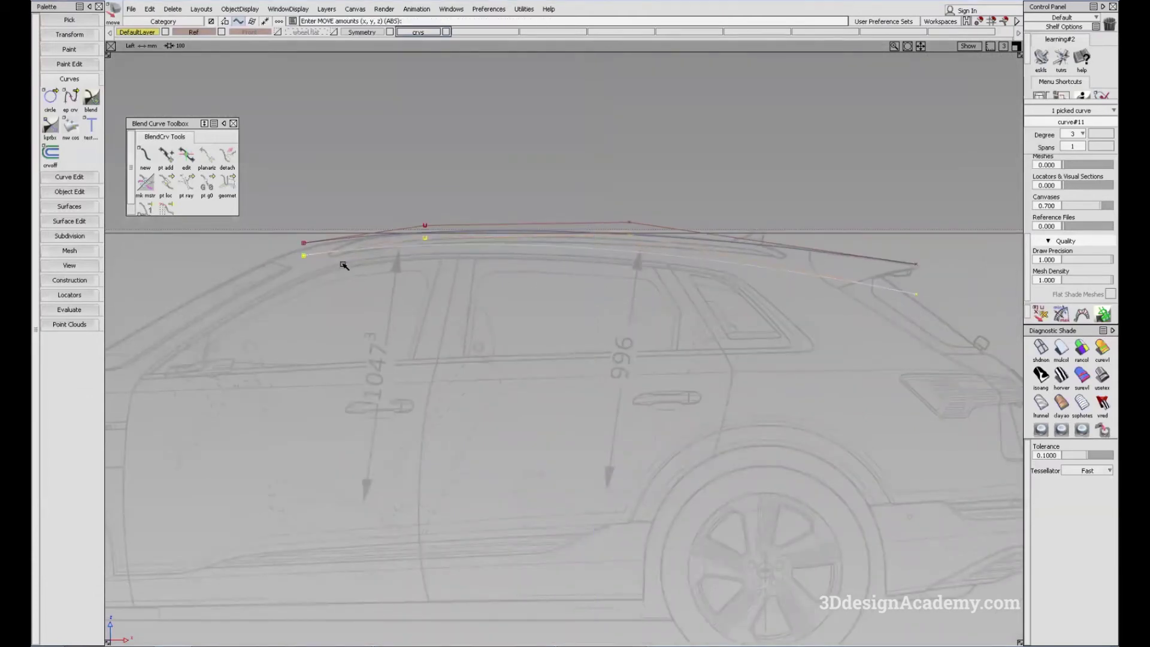
{"action": "key", "text": "ctrl+z"}
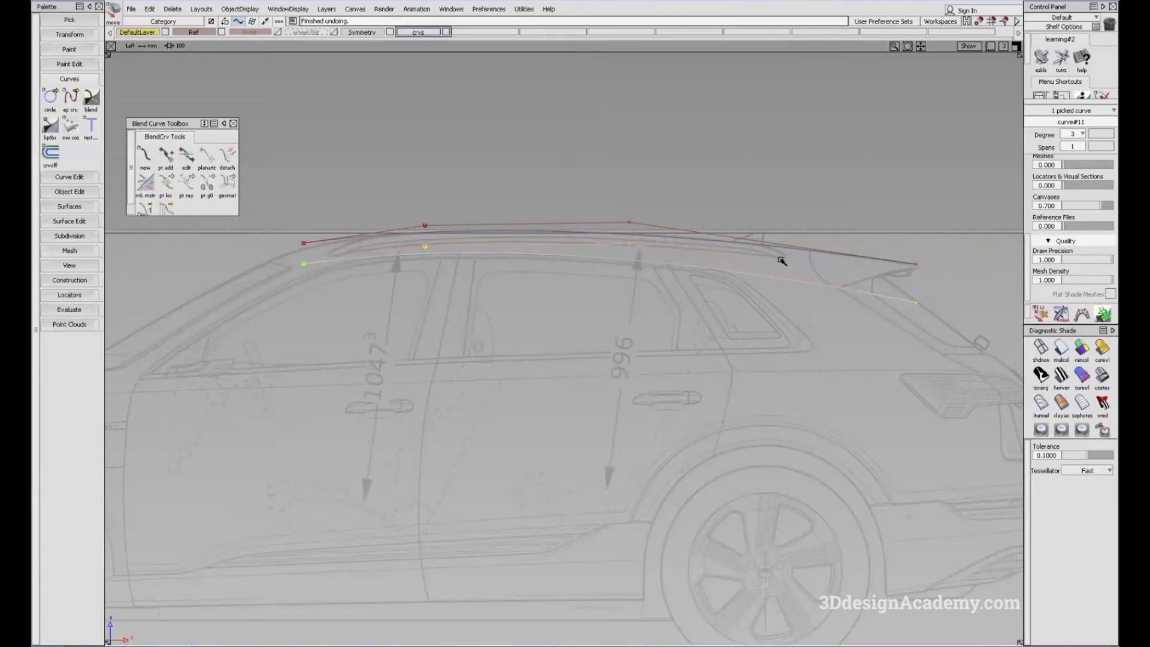
{"action": "middle_click_drag", "start_coordinate": [692, 307], "coordinate": [640, 320], "text": "alt+shift"}
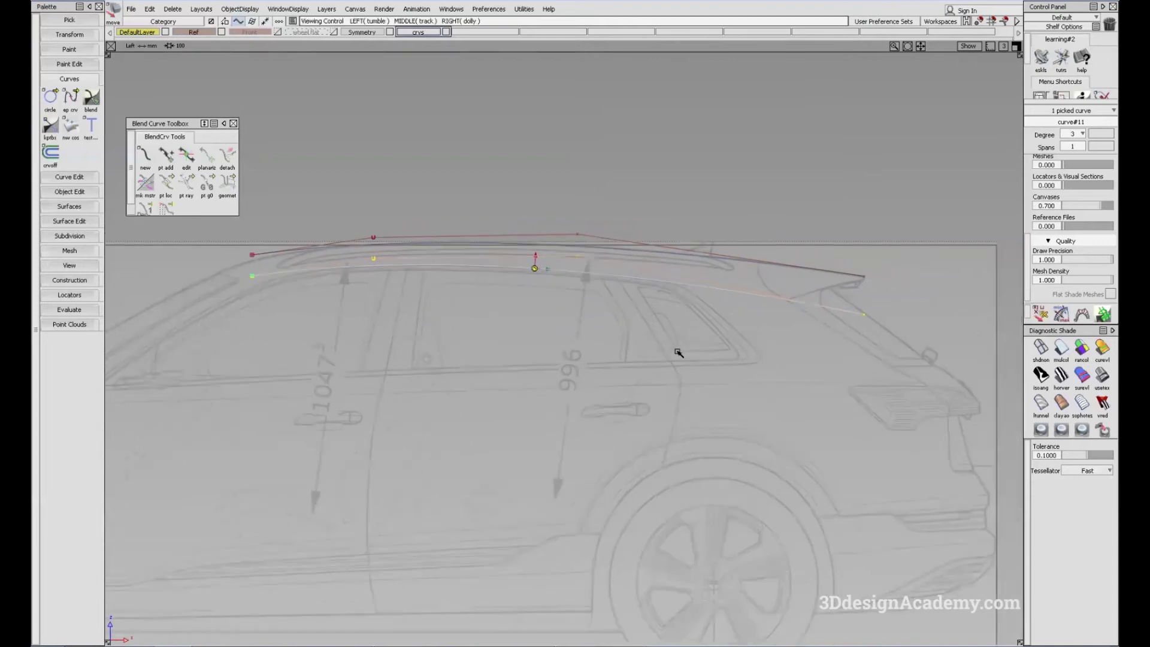
- Raise the side curve slightly in the side view, and lift its rear end control point toward the center curve
{"action": "right_click_drag", "start_coordinate": [689, 340], "coordinate": [688, 331]}
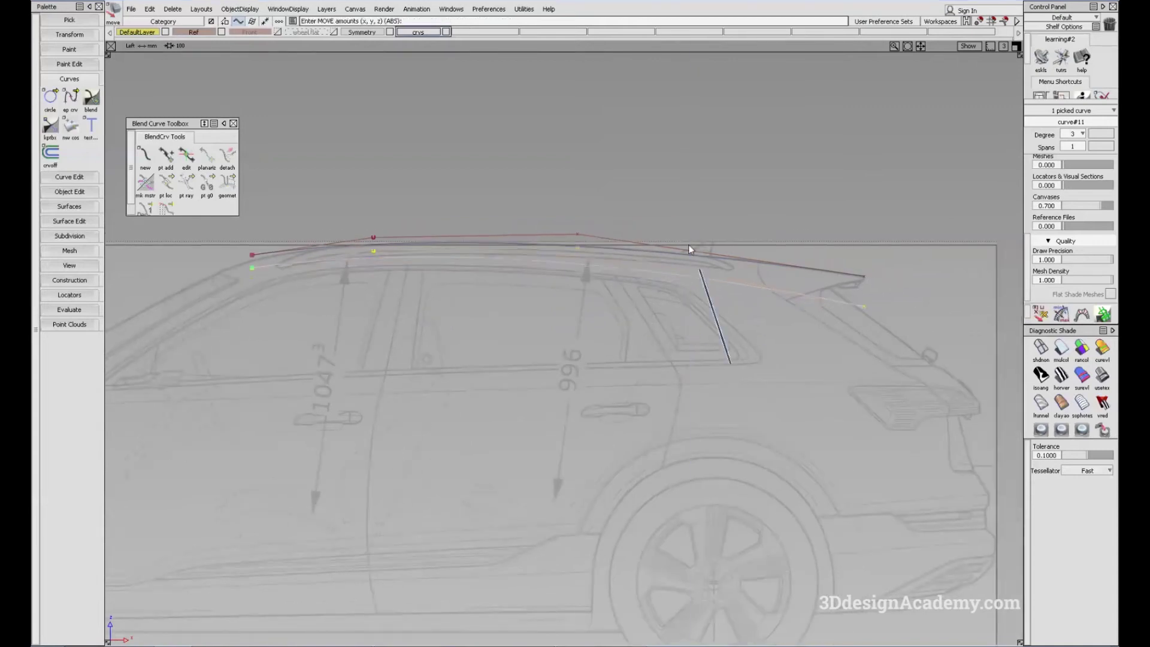
{"action": "left_click_drag", "start_coordinate": [717, 326], "coordinate": [713, 276], "text": "ctrl+shift"}
{"action": "left_click_drag", "start_coordinate": [522, 221], "coordinate": [572, 238], "text": "ctrl+shift"}
{"action": "left_click_drag", "start_coordinate": [838, 295], "coordinate": [906, 334]}
{"action": "middle_click_drag", "start_coordinate": [805, 377], "coordinate": [808, 326], "text": "ctrl+shift"}
{"action": "right_click_drag", "start_coordinate": [794, 366], "coordinate": [793, 345]}
- Examine the center and side roof curves against the blueprints in the perspective and top views
{"action": "mouse_move", "coordinate": [657, 373]}
{"action": "left_mouse_down", "text": "ctrl+shift"}
{"action": "mouse_move", "coordinate": [617, 252]}
{"action": "mouse_move", "coordinate": [537, 254]}
{"action": "left_mouse_up", "text": "ctrl+shift"}
{"action": "left_click", "coordinate": [533, 257]}
{"action": "mouse_move", "coordinate": [545, 353]}
{"action": "middle_mouse_down", "text": "alt+shift"}
{"action": "mouse_move", "coordinate": [574, 352]}
{"action": "mouse_move", "coordinate": [573, 336]}
{"action": "middle_mouse_up", "text": "alt+shift"}
{"action": "right_click_drag", "start_coordinate": [572, 337], "coordinate": [573, 336]}
{"action": "left_click_drag", "start_coordinate": [585, 358], "coordinate": [589, 284], "text": "ctrl+shift"}
{"action": "key", "text": "F8"}
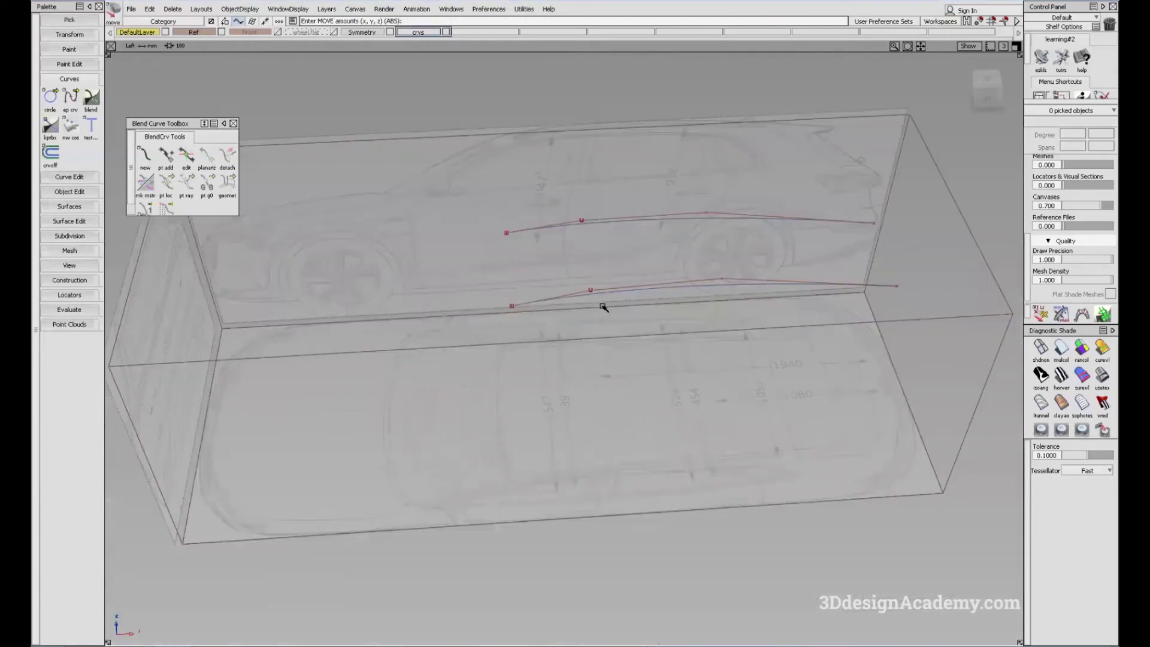
{"action": "left_click_drag", "start_coordinate": [659, 311], "coordinate": [742, 285], "text": "alt+shift"}
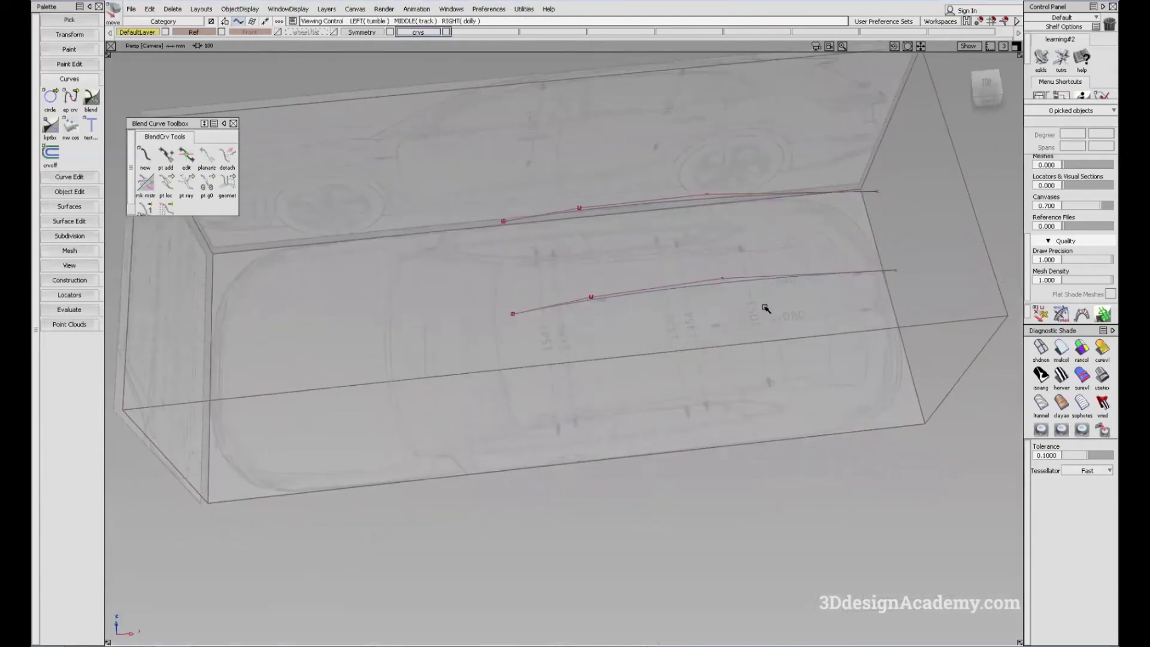
{"action": "middle_click_drag", "start_coordinate": [623, 314], "coordinate": [625, 319], "text": "alt+shift"}
{"action": "left_click_drag", "start_coordinate": [652, 368], "coordinate": [626, 300], "text": "ctrl+shift"}
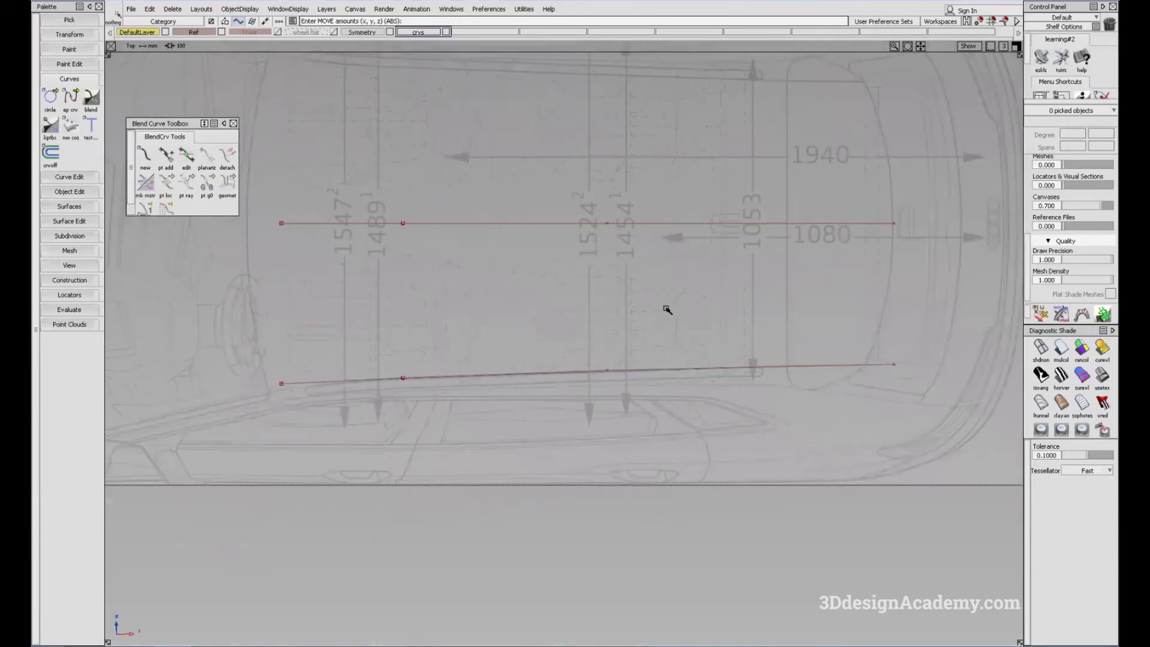
{"action": "key", "text": "F8"}
{"action": "left_click", "coordinate": [708, 285], "text": "alt+shift"}
{"action": "left_click_drag", "start_coordinate": [709, 287], "coordinate": [591, 315], "text": "alt+shift"}
{"action": "left_click_drag", "start_coordinate": [506, 333], "coordinate": [503, 346], "text": "alt+shift"}
{"action": "left_click_drag", "start_coordinate": [503, 346], "coordinate": [142, 292], "text": "ctrl+shift"}
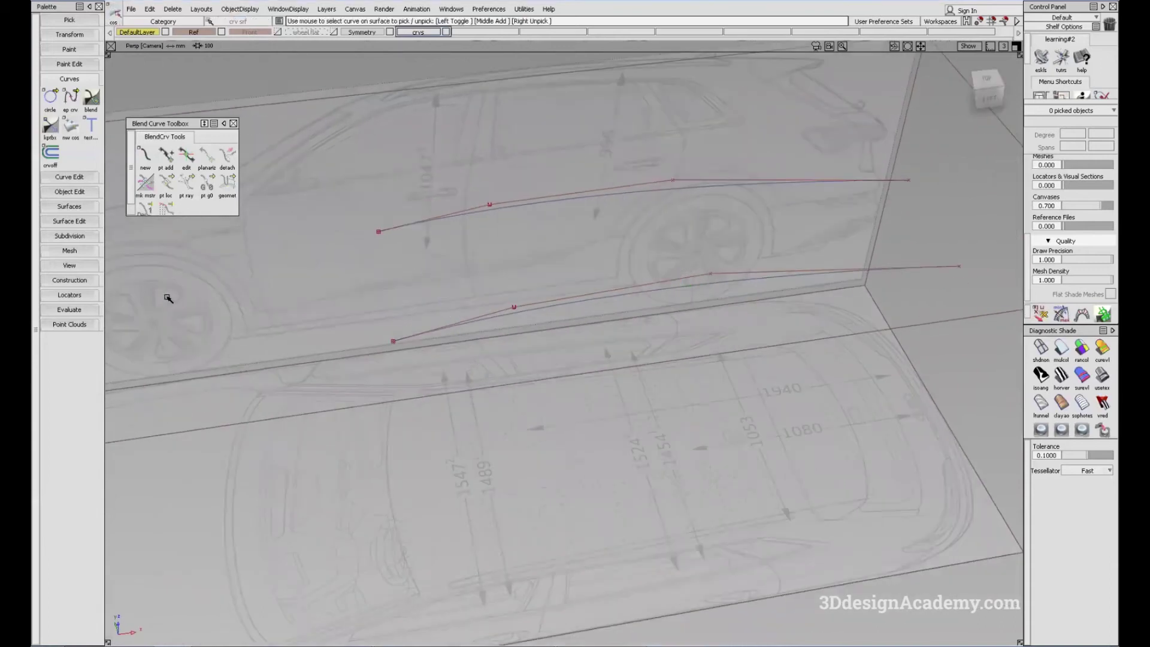
- Enable multi-color shading and skin a surface between the center and side roof curves
{"action": "left_click", "coordinate": [1064, 351]}
{"action": "mouse_move", "coordinate": [497, 382]}
{"action": "left_mouse_down", "text": "alt+shift"}
{"action": "mouse_move", "coordinate": [642, 351]}
{"action": "mouse_move", "coordinate": [615, 439]}
{"action": "left_mouse_up", "text": "alt+shift"}
{"action": "left_click_drag", "start_coordinate": [616, 439], "coordinate": [567, 290], "text": "ctrl+shift"}
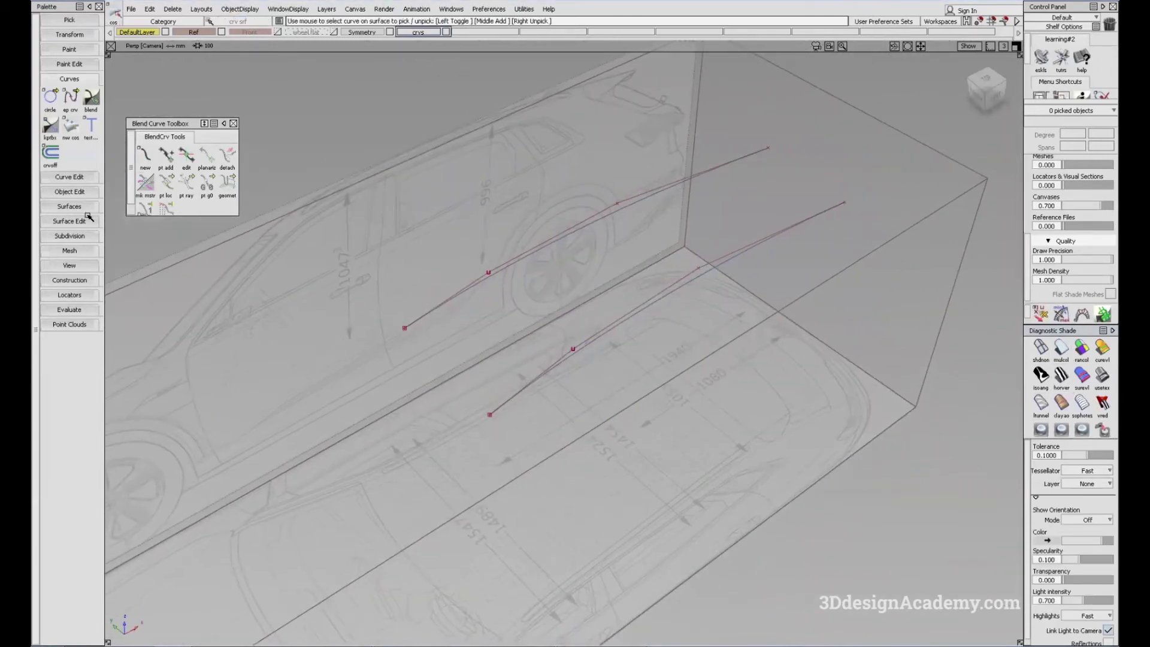
{"action": "left_click", "coordinate": [69, 206]}
{"action": "left_click", "coordinate": [52, 254]}
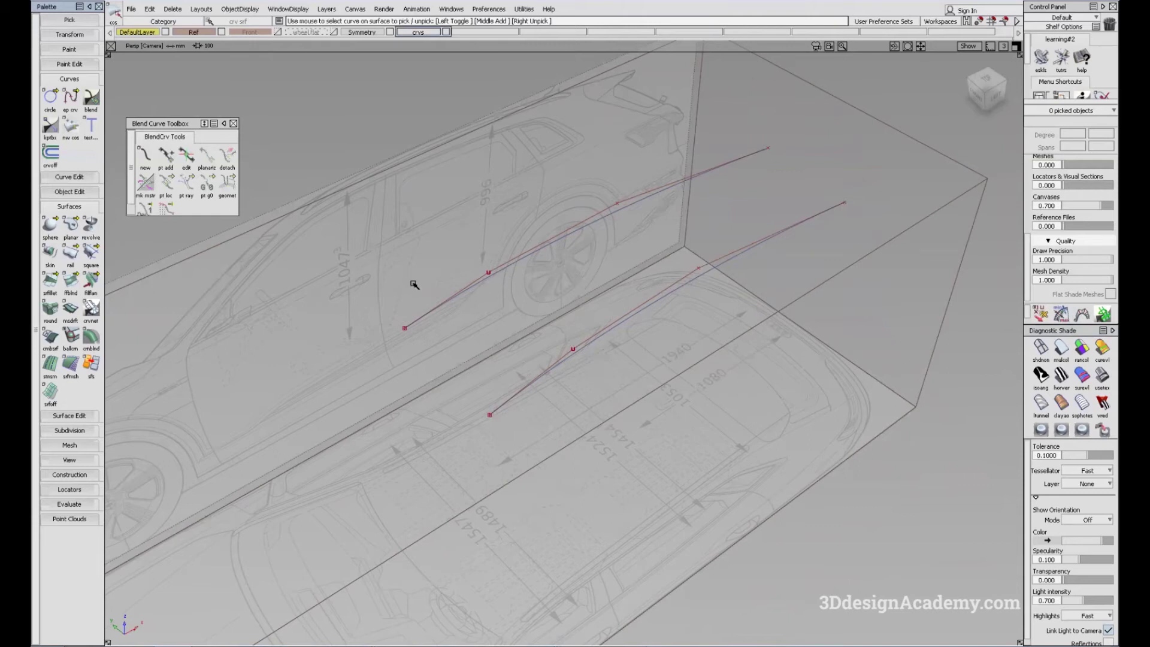
{"action": "left_click", "coordinate": [53, 253]}
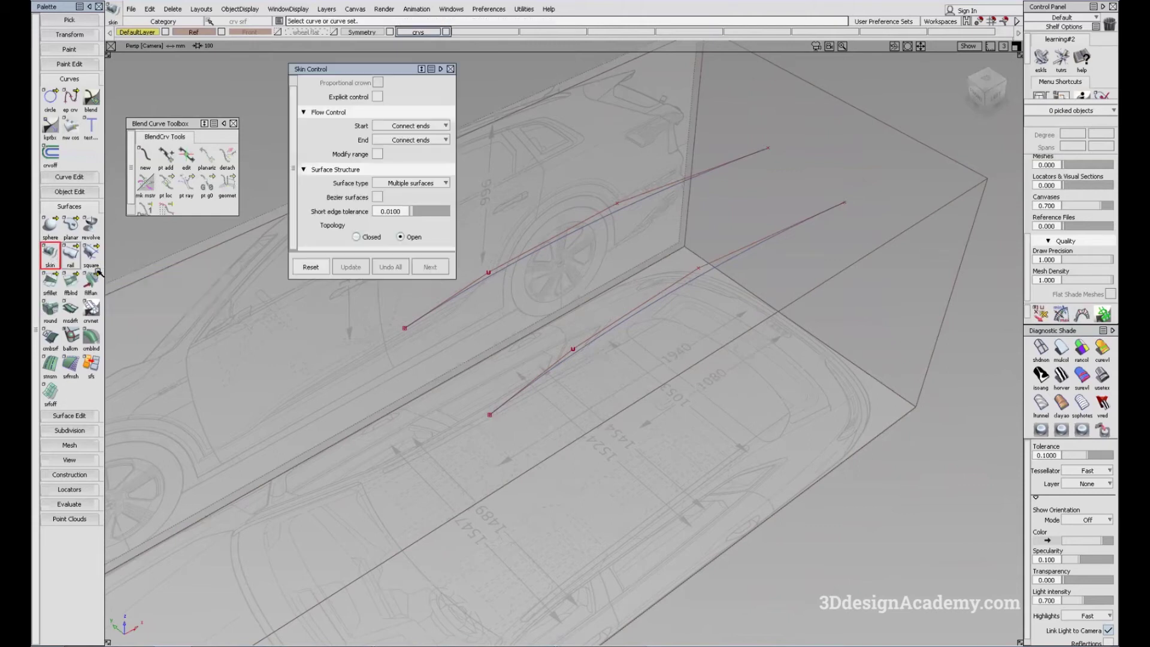
{"action": "left_click", "coordinate": [451, 69]}
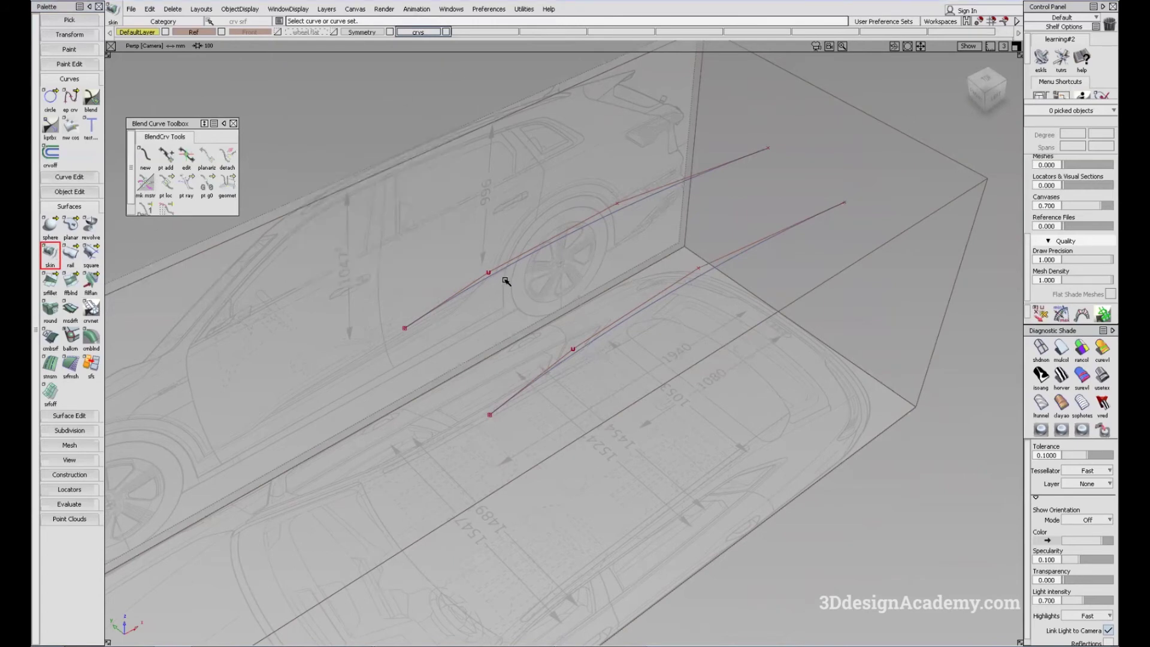
{"action": "mouse_move", "coordinate": [475, 299]}
{"action": "left_mouse_down", "text": "alt+shift"}
{"action": "mouse_move", "coordinate": [680, 277]}
{"action": "mouse_move", "coordinate": [557, 262]}
{"action": "left_mouse_up", "text": "alt+shift"}
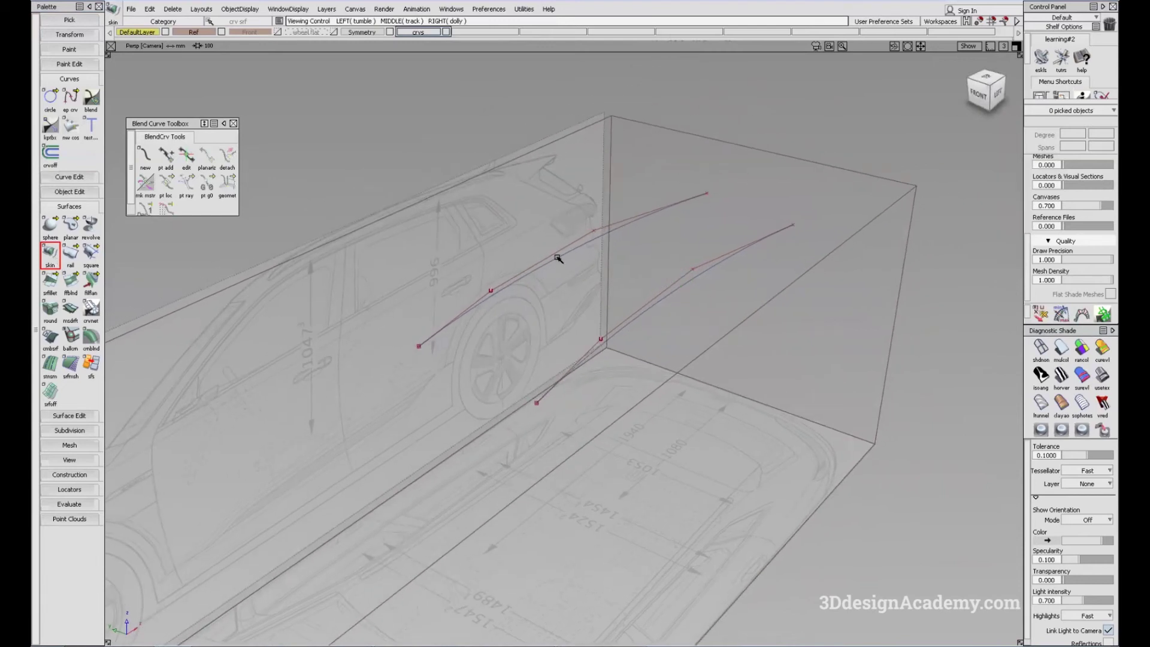
{"action": "left_click", "coordinate": [558, 258]}
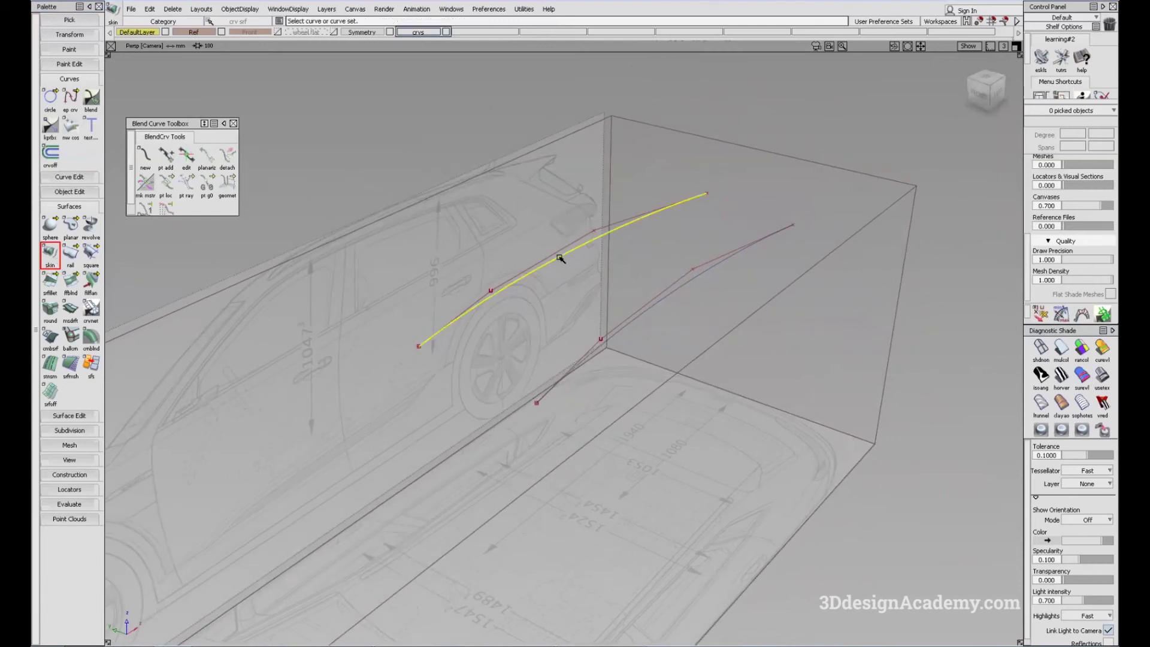
{"action": "left_click", "coordinate": [682, 289]}
{"action": "mouse_move", "coordinate": [682, 288]}
{"action": "left_mouse_down", "text": "alt+shift"}
{"action": "mouse_move", "coordinate": [657, 320]}
{"action": "mouse_move", "coordinate": [693, 336]}
{"action": "mouse_move", "coordinate": [828, 220]}
{"action": "mouse_move", "coordinate": [778, 212]}
{"action": "mouse_move", "coordinate": [662, 230]}
{"action": "mouse_move", "coordinate": [562, 287]}
{"action": "mouse_move", "coordinate": [557, 304]}
{"action": "left_mouse_up", "text": "alt+shift"}
- Shade the new roof surface and turn on symmetry for DefaultLayer to show its mirrored half
{"action": "left_click", "coordinate": [1065, 345]}
{"action": "left_click_drag", "start_coordinate": [593, 297], "coordinate": [590, 327], "text": "alt+shift"}
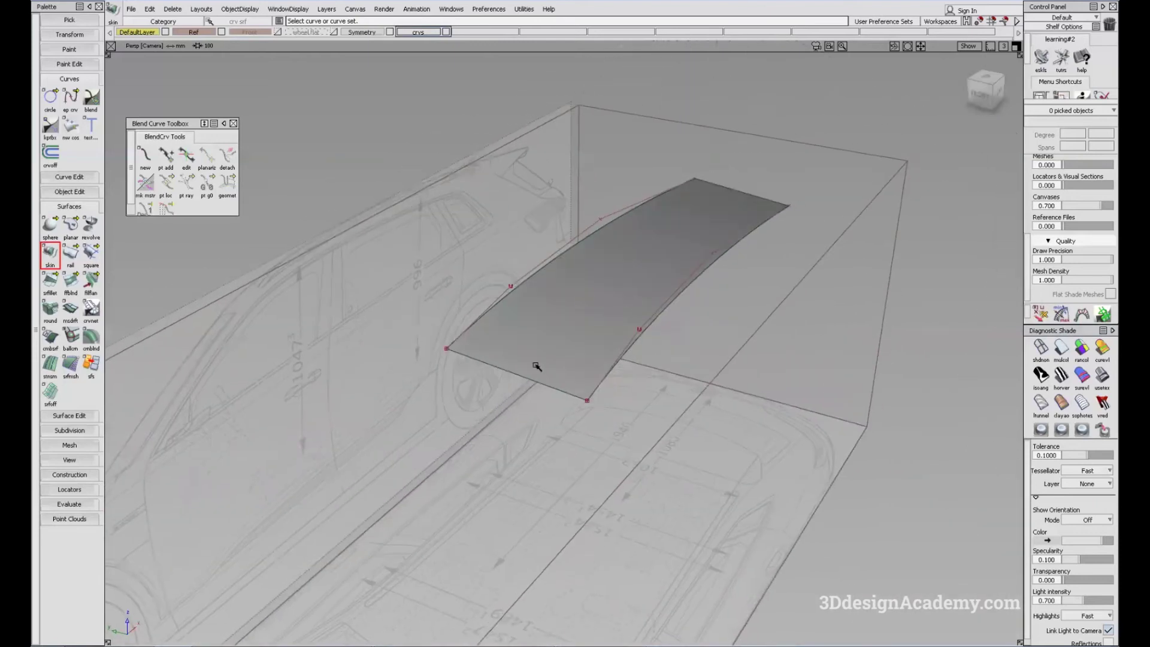
{"action": "right_click", "coordinate": [157, 33]}
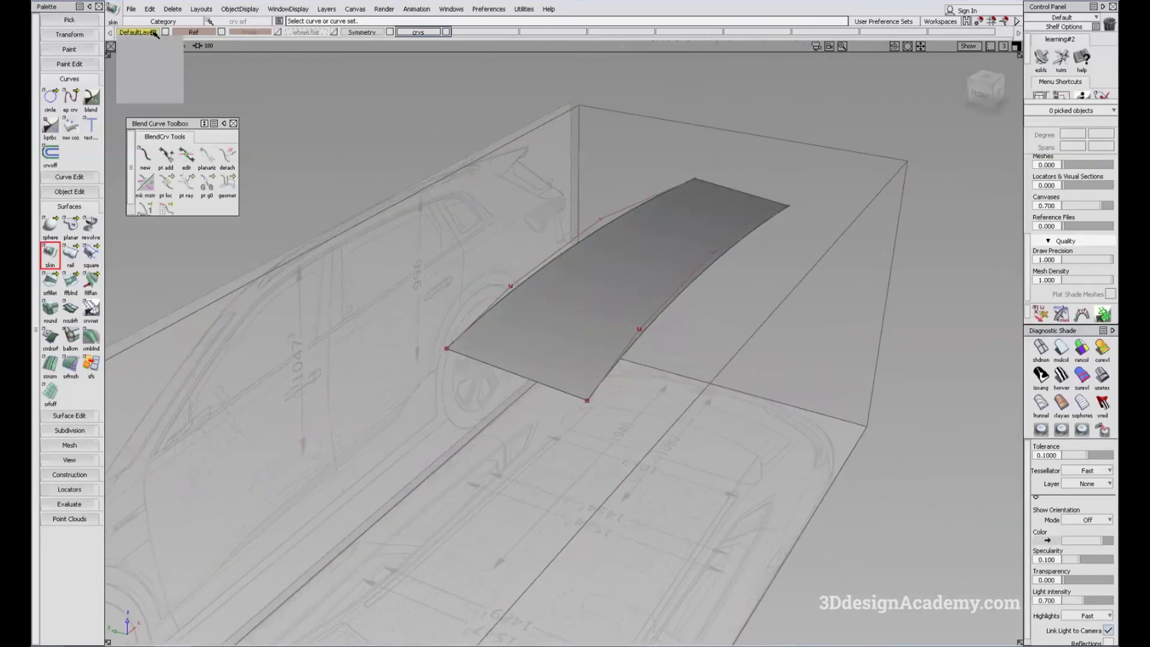
{"action": "left_click", "coordinate": [169, 84]}
{"action": "left_click_drag", "start_coordinate": [607, 293], "coordinate": [591, 347], "text": "alt+shift"}
{"action": "left_click_drag", "start_coordinate": [575, 278], "coordinate": [502, 280], "text": "alt+shift"}
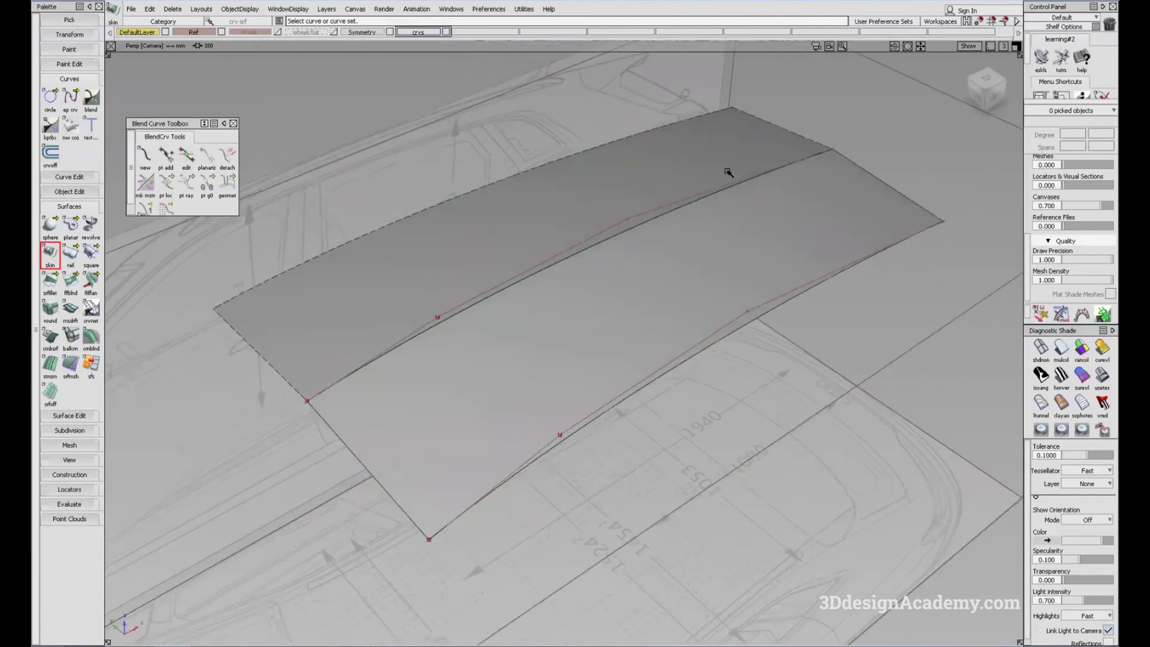
- Delete the skin surface, leaving only the roof curves
{"action": "left_click_drag", "start_coordinate": [555, 378], "coordinate": [656, 240], "text": "alt+shift"}
{"action": "left_click", "coordinate": [671, 261]}
{"action": "mouse_move", "coordinate": [752, 142]}
{"action": "left_mouse_down", "text": "ctrl+shift"}
{"action": "mouse_move", "coordinate": [656, 240]}
{"action": "mouse_move", "coordinate": [686, 266]}
{"action": "left_mouse_up", "text": "ctrl+shift"}
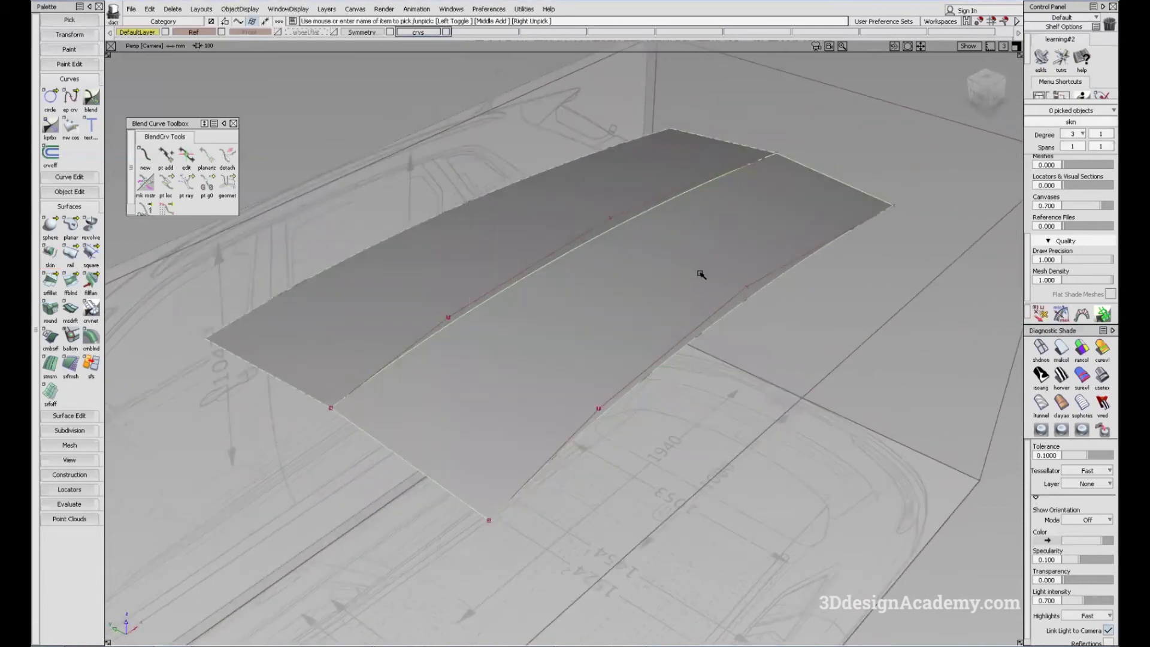
{"action": "key", "text": "Delete"}
{"action": "left_click_drag", "start_coordinate": [674, 318], "coordinate": [602, 286], "text": "alt+shift"}
{"action": "left_click", "coordinate": [603, 245], "text": "alt+shift"}
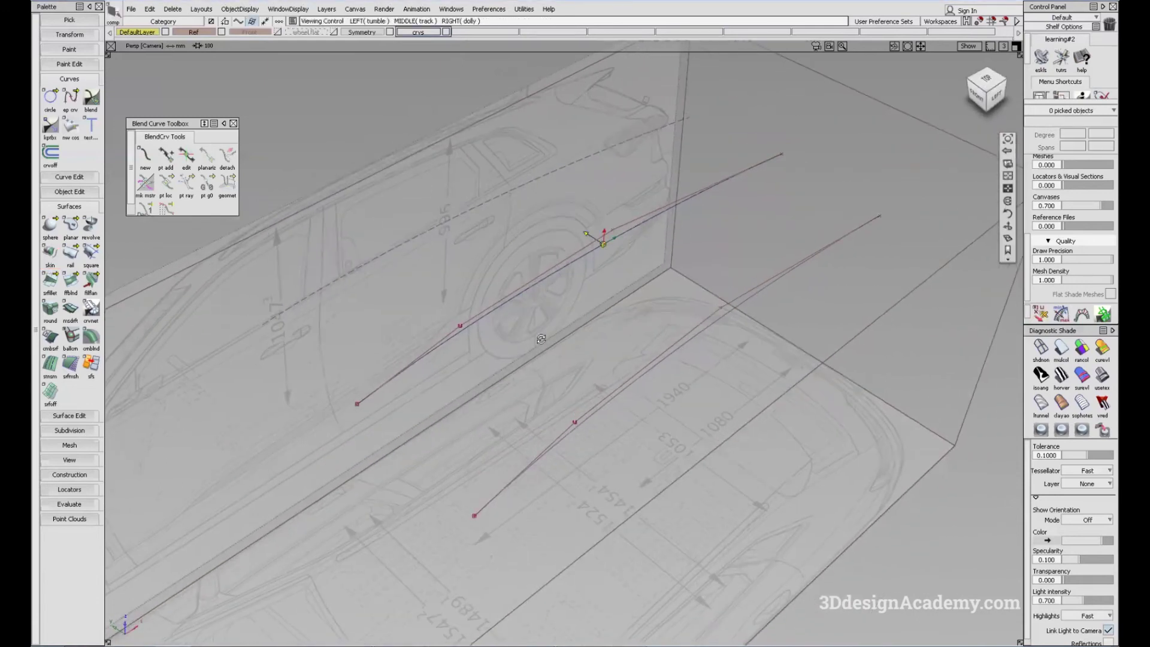
{"action": "left_click_drag", "start_coordinate": [603, 244], "coordinate": [571, 339], "text": "alt+shift"}
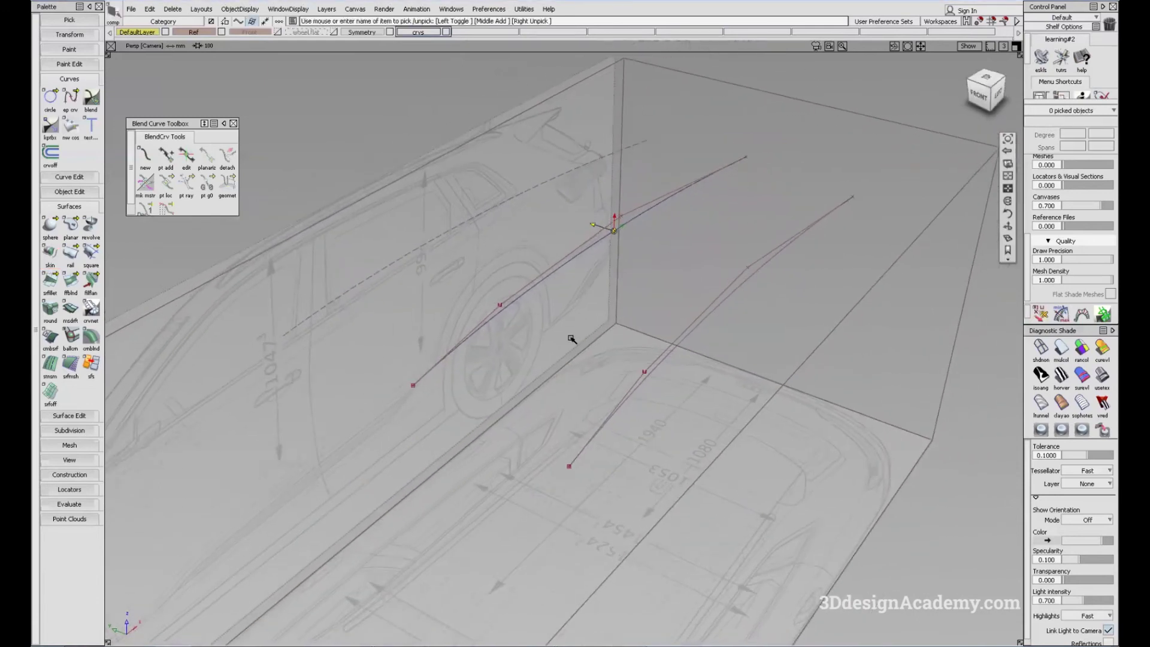
- Create a new layer and turn off symmetry for DefaultLayer
{"action": "right_click", "coordinate": [150, 32]}
{"action": "left_click", "coordinate": [354, 116]}
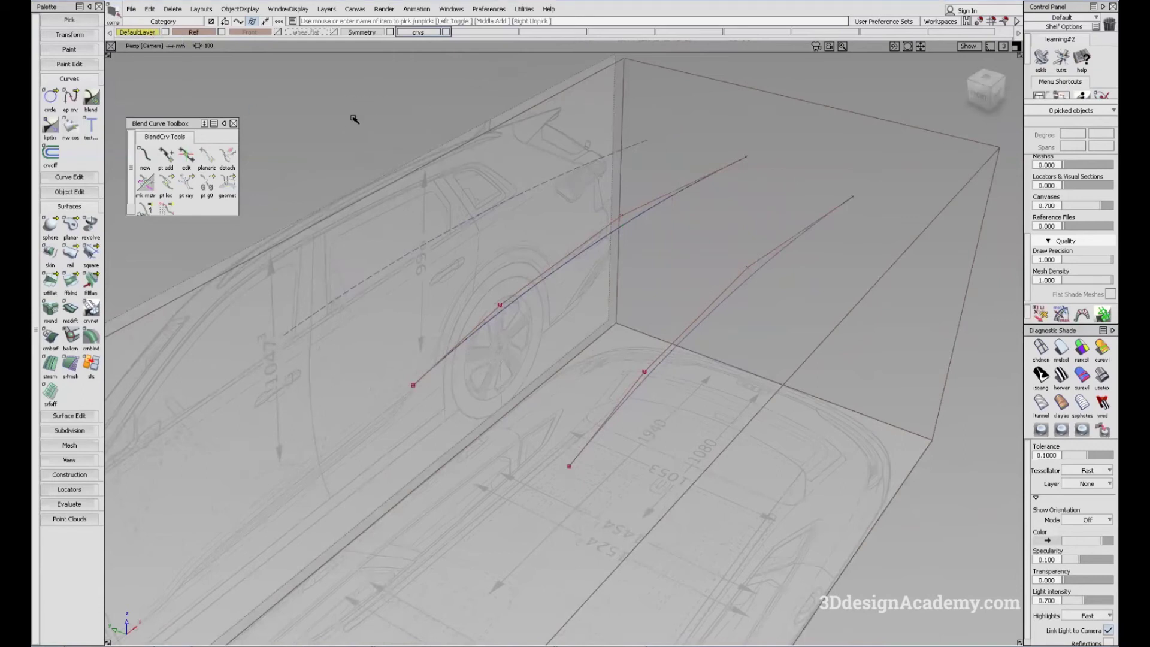
{"action": "left_click", "coordinate": [329, 9]}
{"action": "left_click", "coordinate": [339, 24]}
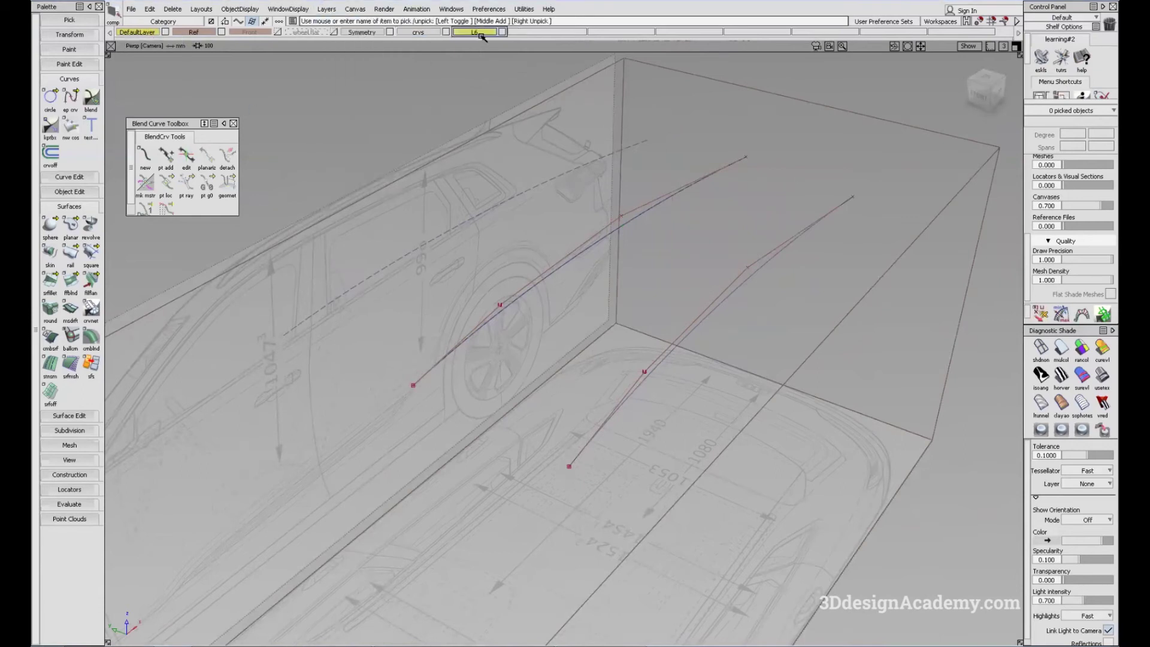
{"action": "left_click", "coordinate": [644, 216]}
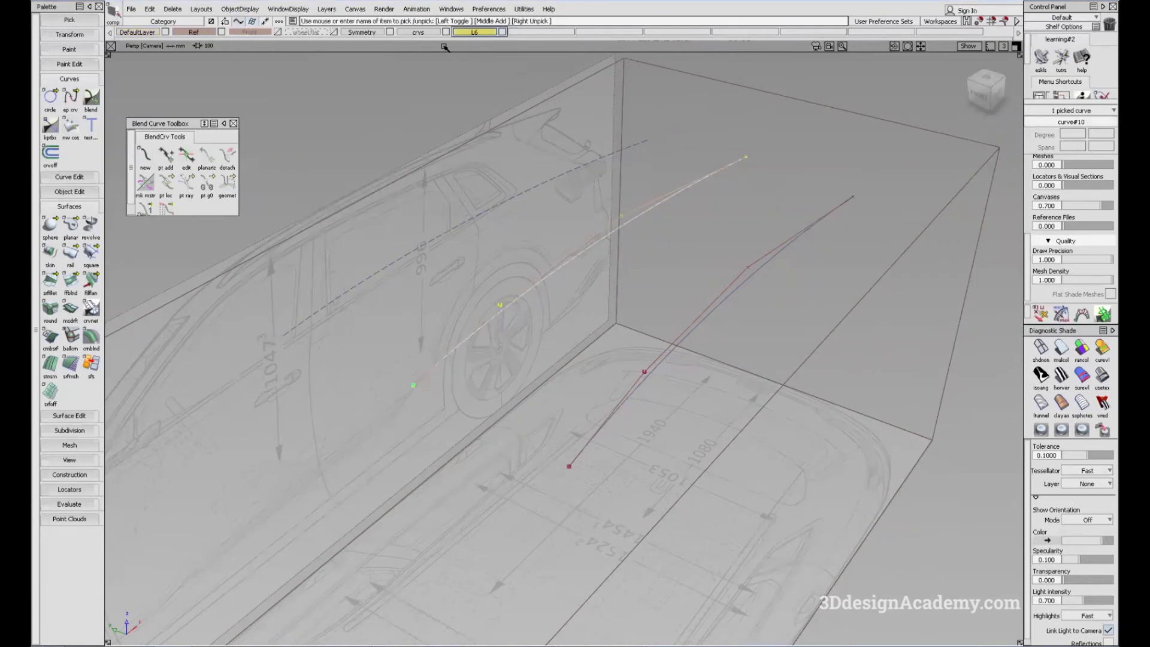
{"action": "left_click", "coordinate": [748, 188]}
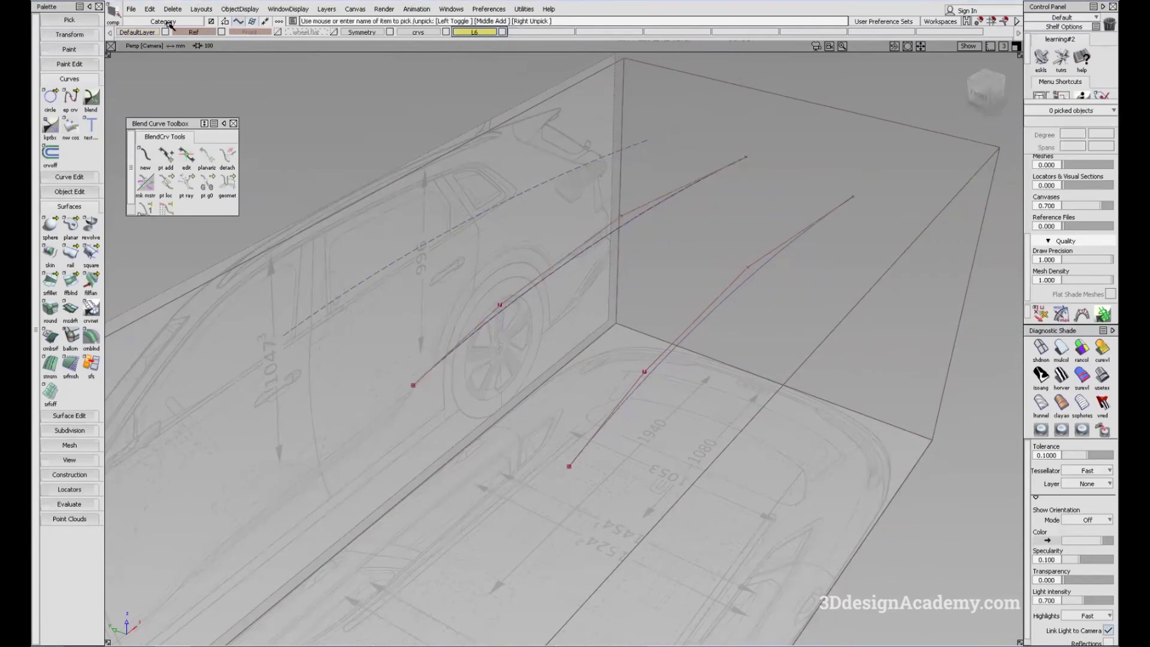
{"action": "left_click", "coordinate": [141, 33]}
{"action": "left_click", "coordinate": [152, 82]}
- Assign the side roof curve to layer L6 and turn on symmetry for that layer
{"action": "left_click_drag", "start_coordinate": [738, 245], "coordinate": [802, 313]}
{"action": "left_click", "coordinate": [483, 32]}
{"action": "left_click", "coordinate": [467, 43]}
{"action": "left_click", "coordinate": [475, 32]}
{"action": "left_click", "coordinate": [491, 83]}
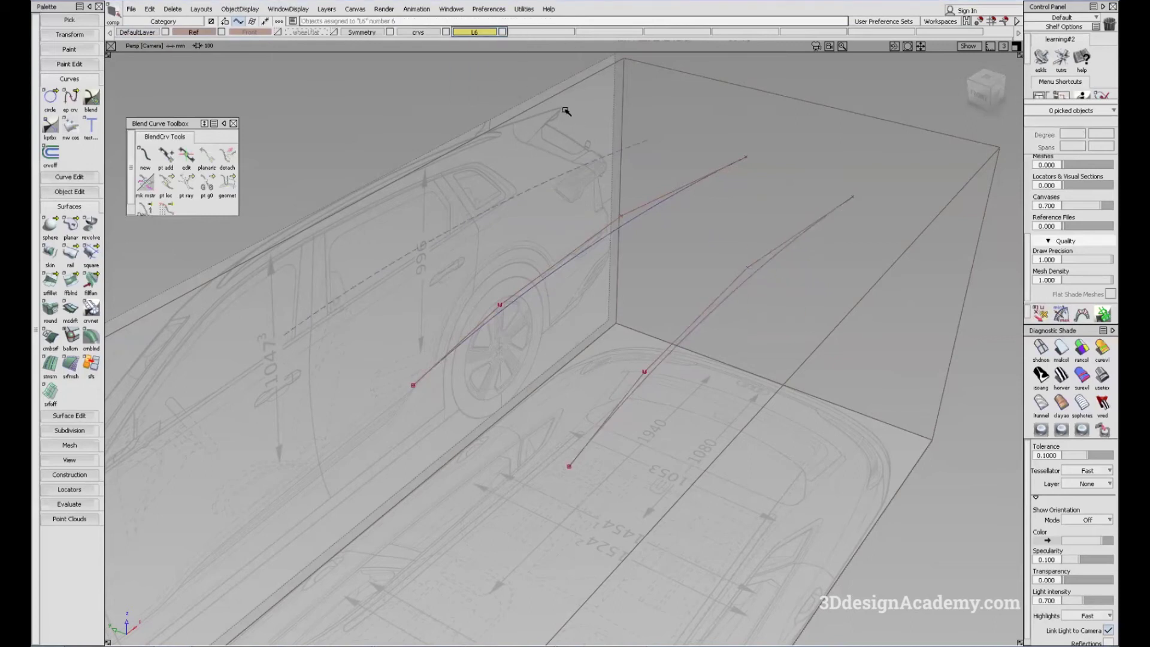
- Try moving the side curve's rear end control point with its mirrored copy shown, and undo the move
{"action": "left_click_drag", "start_coordinate": [475, 115], "coordinate": [470, 174], "text": "alt+shift"}
{"action": "left_click_drag", "start_coordinate": [580, 296], "coordinate": [788, 236], "text": "alt+shift"}
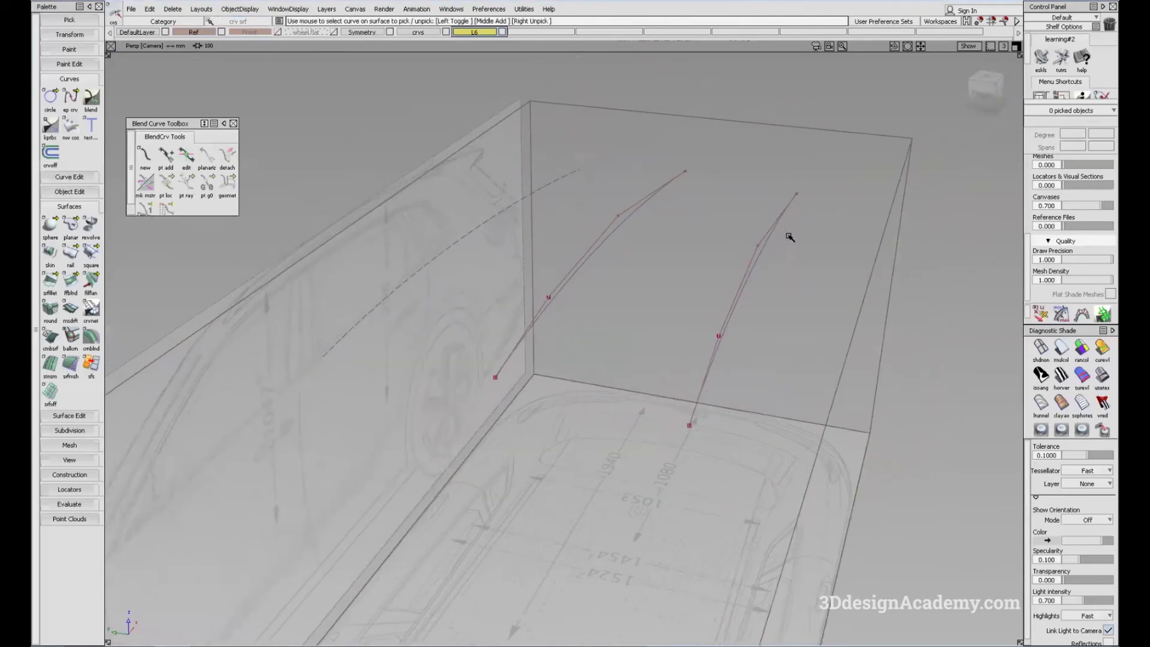
{"action": "left_click_drag", "start_coordinate": [755, 198], "coordinate": [820, 199], "text": "ctrl+shift"}
{"action": "left_click", "coordinate": [796, 192]}
{"action": "middle_click_drag", "start_coordinate": [836, 232], "coordinate": [827, 207], "text": "ctrl+shift"}
{"action": "right_click_drag", "start_coordinate": [825, 219], "coordinate": [825, 211]}
{"action": "key", "text": "ctrl+z"}
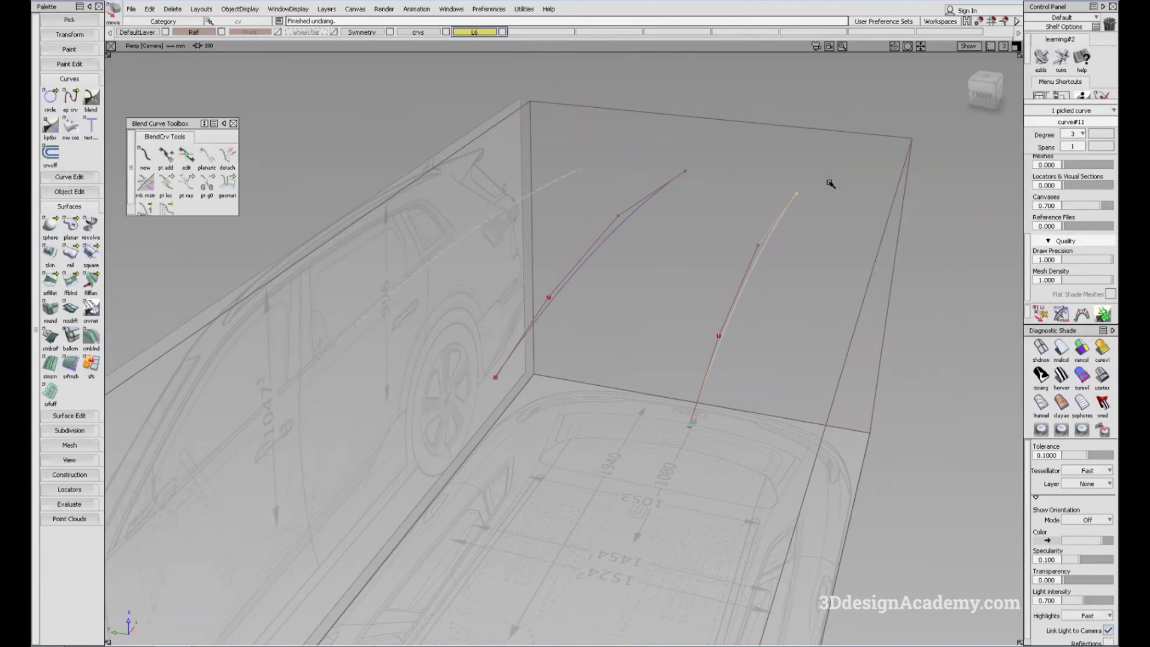
- Try skinning a surface between the side and center curves on the symmetric layer L6, and remove that surface
{"action": "left_click_drag", "start_coordinate": [820, 193], "coordinate": [440, 263], "text": "alt+shift"}
{"action": "left_click", "coordinate": [50, 257]}
{"action": "left_click_drag", "start_coordinate": [510, 323], "coordinate": [535, 175], "text": "alt+shift"}
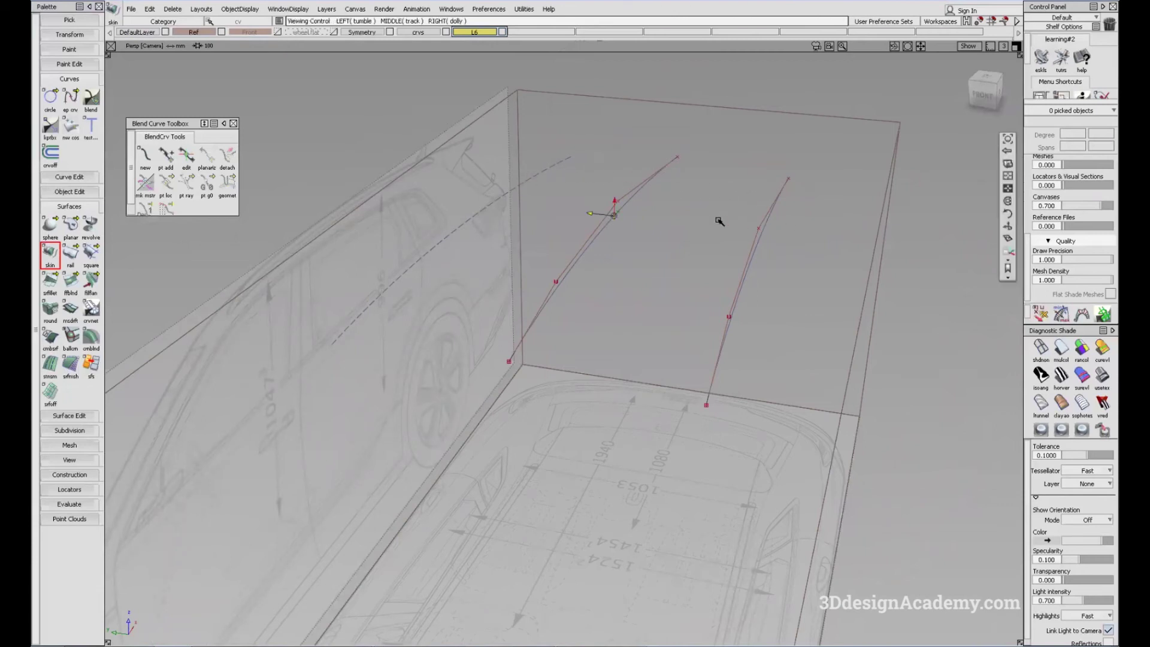
{"action": "left_click_drag", "start_coordinate": [722, 220], "coordinate": [759, 215], "text": "alt+shift"}
{"action": "left_click_drag", "start_coordinate": [683, 213], "coordinate": [741, 203], "text": "alt+shift"}
{"action": "left_click", "coordinate": [740, 202]}
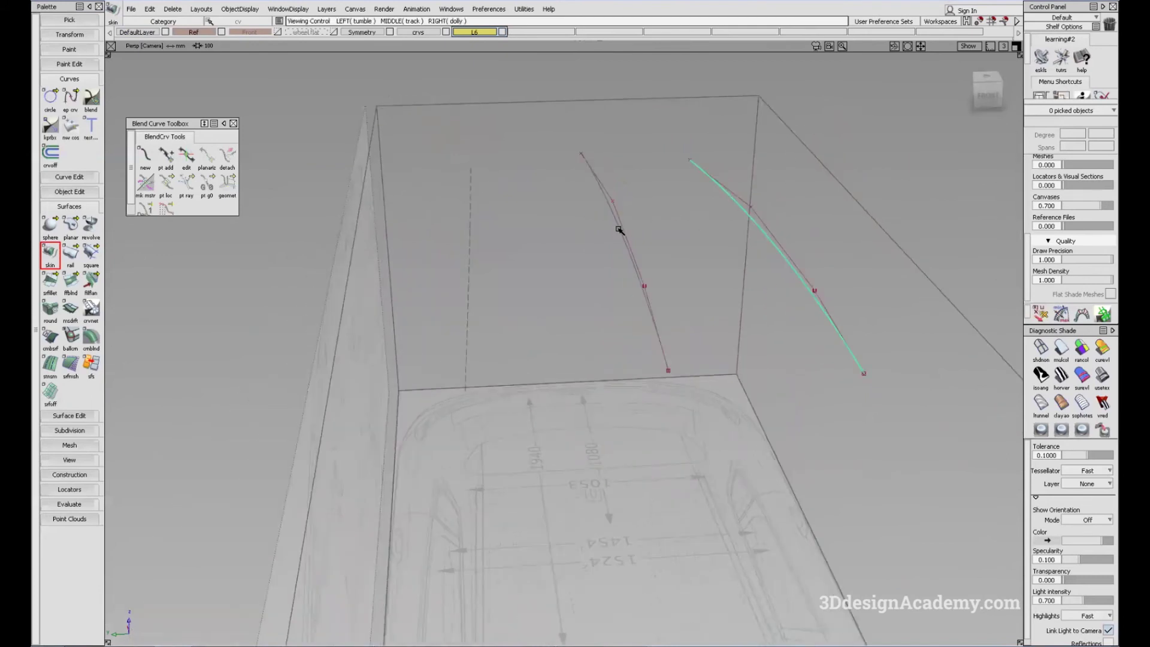
{"action": "left_click", "coordinate": [619, 230]}
{"action": "left_click_drag", "start_coordinate": [733, 378], "coordinate": [704, 285], "text": "ctrl+shift"}
{"action": "key", "text": "ctrl+z"}
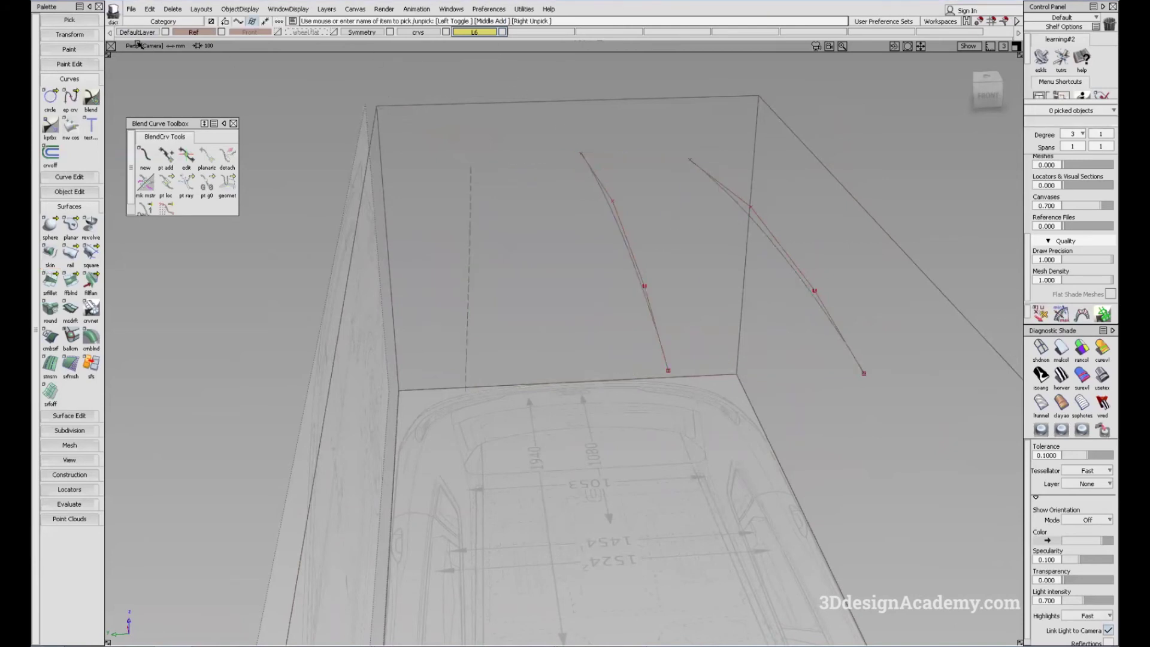
- Make DefaultLayer the active layer and skin a surface between the side and center roof curves
{"action": "left_click", "coordinate": [151, 33]}
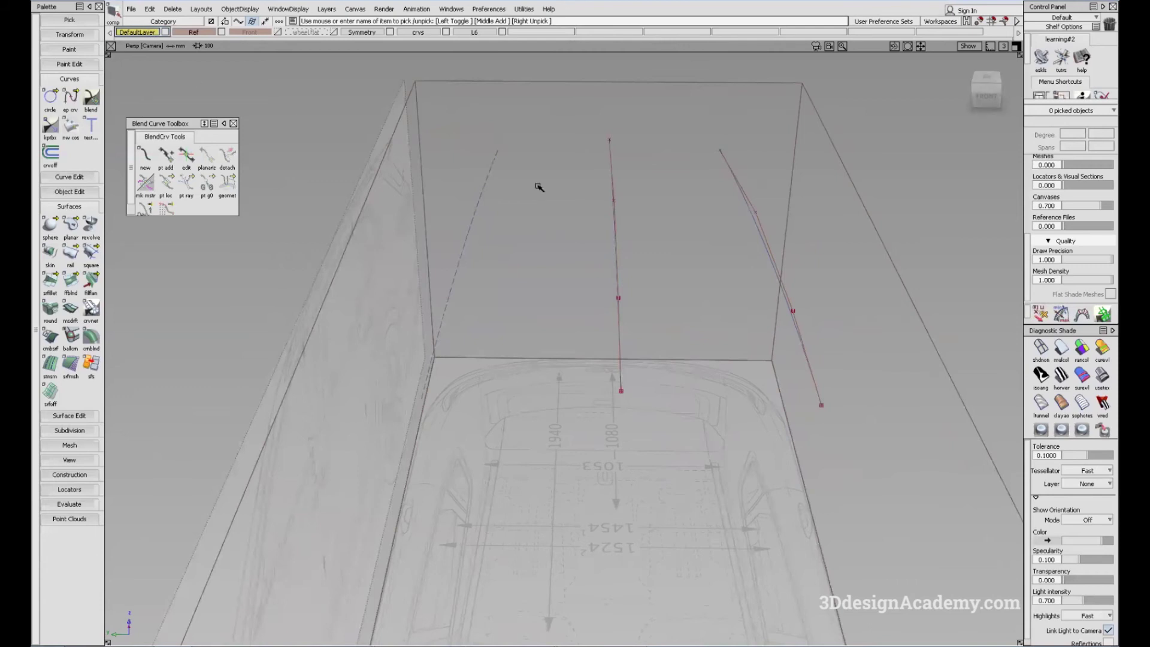
{"action": "left_click_drag", "start_coordinate": [710, 227], "coordinate": [765, 228], "text": "alt+shift"}
{"action": "left_click", "coordinate": [52, 254]}
{"action": "left_click", "coordinate": [760, 232]}
{"action": "left_click", "coordinate": [615, 211]}
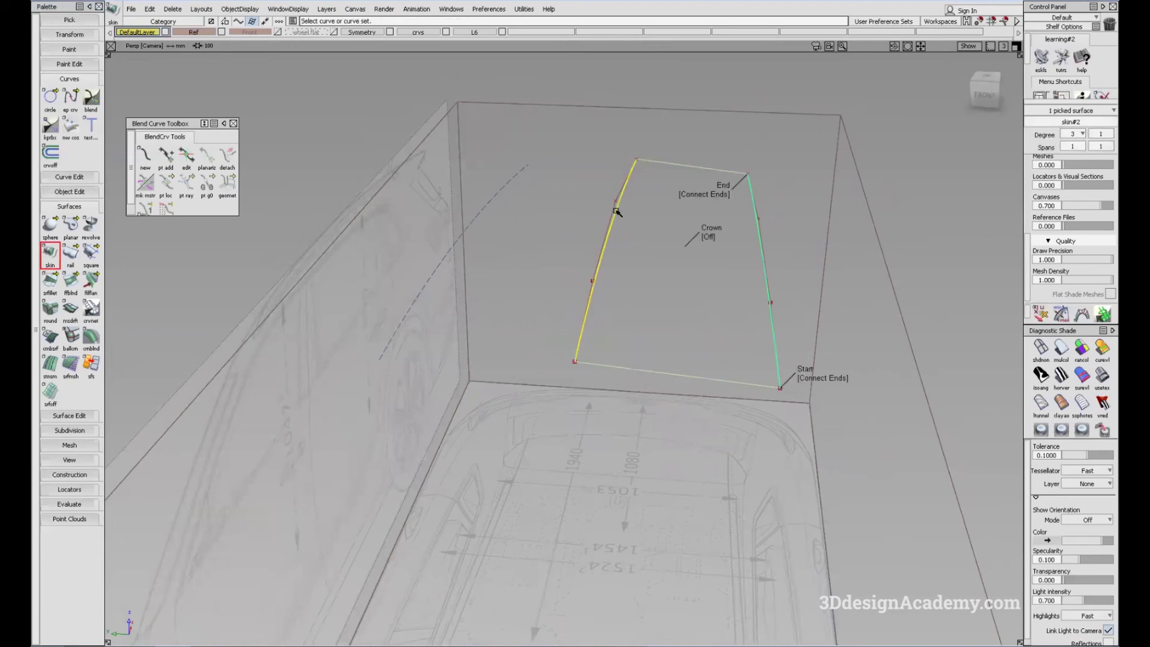
- Skin a second surface from the mirrored side curve to the roof's centerline
{"action": "left_click", "coordinate": [491, 198]}
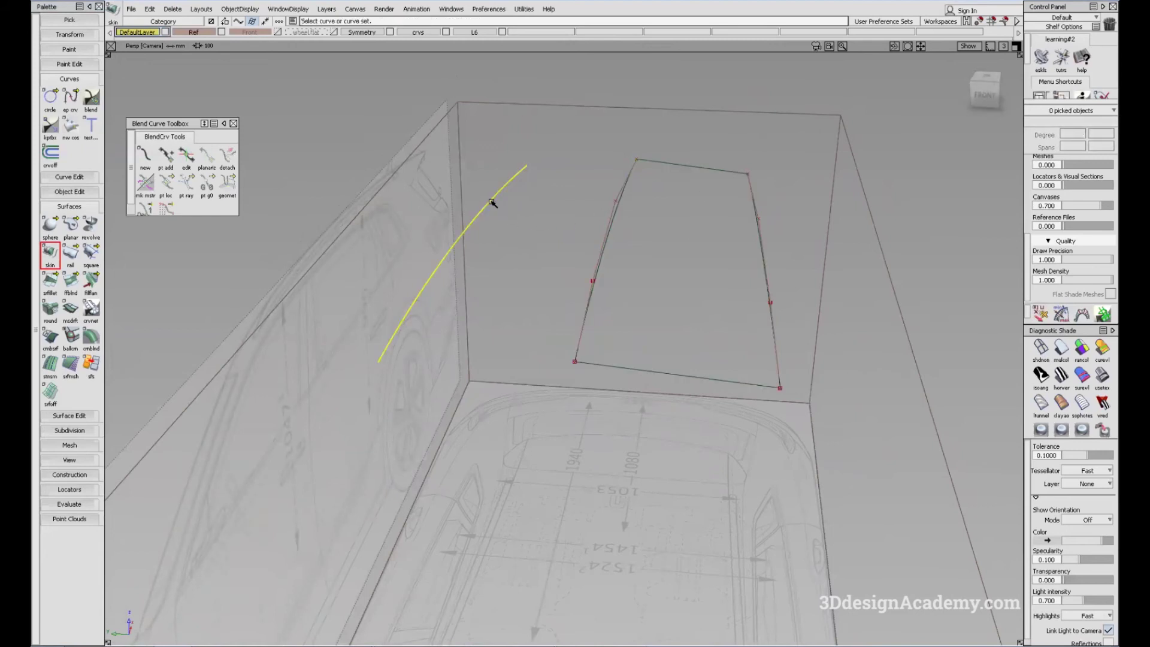
{"action": "left_click", "coordinate": [623, 207]}
{"action": "left_click", "coordinate": [635, 227]}
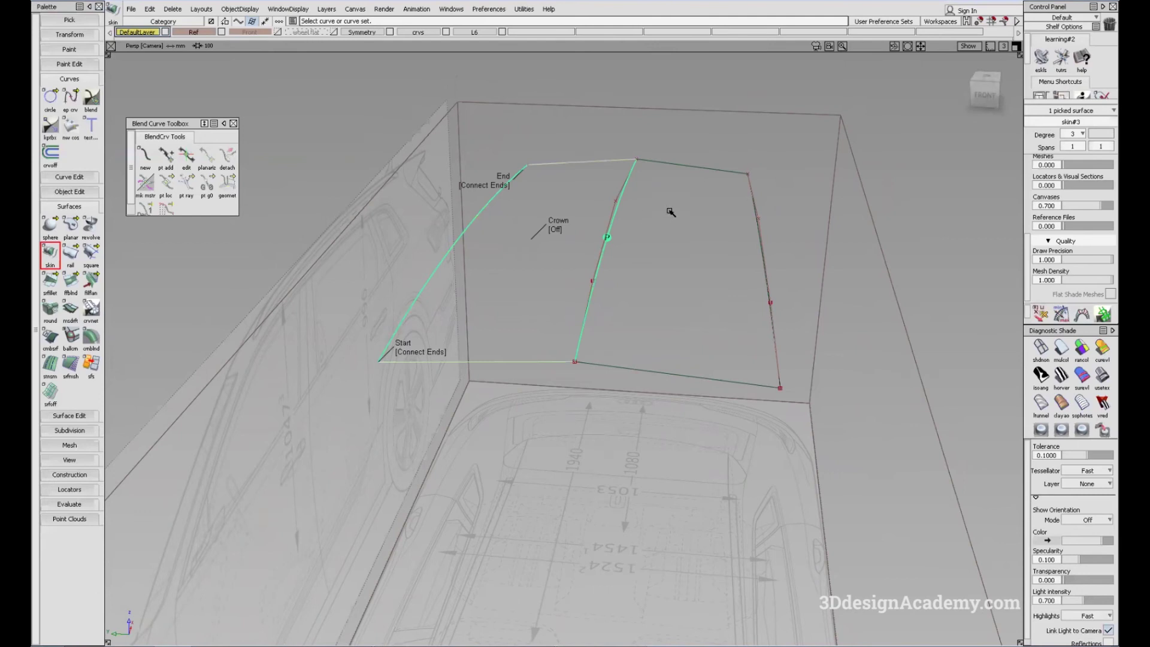
- Shade the two roof halves to check them, and delete both surfaces
{"action": "left_click_drag", "start_coordinate": [670, 210], "coordinate": [688, 303], "text": "alt+shift"}
{"action": "left_click", "coordinate": [1061, 348]}
{"action": "mouse_move", "coordinate": [637, 333]}
{"action": "left_mouse_down", "text": "alt+shift"}
{"action": "mouse_move", "coordinate": [649, 303]}
{"action": "mouse_move", "coordinate": [647, 318]}
{"action": "left_mouse_up", "text": "alt+shift"}
{"action": "left_click_drag", "start_coordinate": [647, 318], "coordinate": [648, 347], "text": "ctrl+shift"}
{"action": "left_click", "coordinate": [1061, 347]}
{"action": "left_click_drag", "start_coordinate": [737, 307], "coordinate": [720, 306], "text": "alt+shift"}
{"action": "left_click_drag", "start_coordinate": [649, 159], "coordinate": [669, 254], "text": "ctrl+shift"}
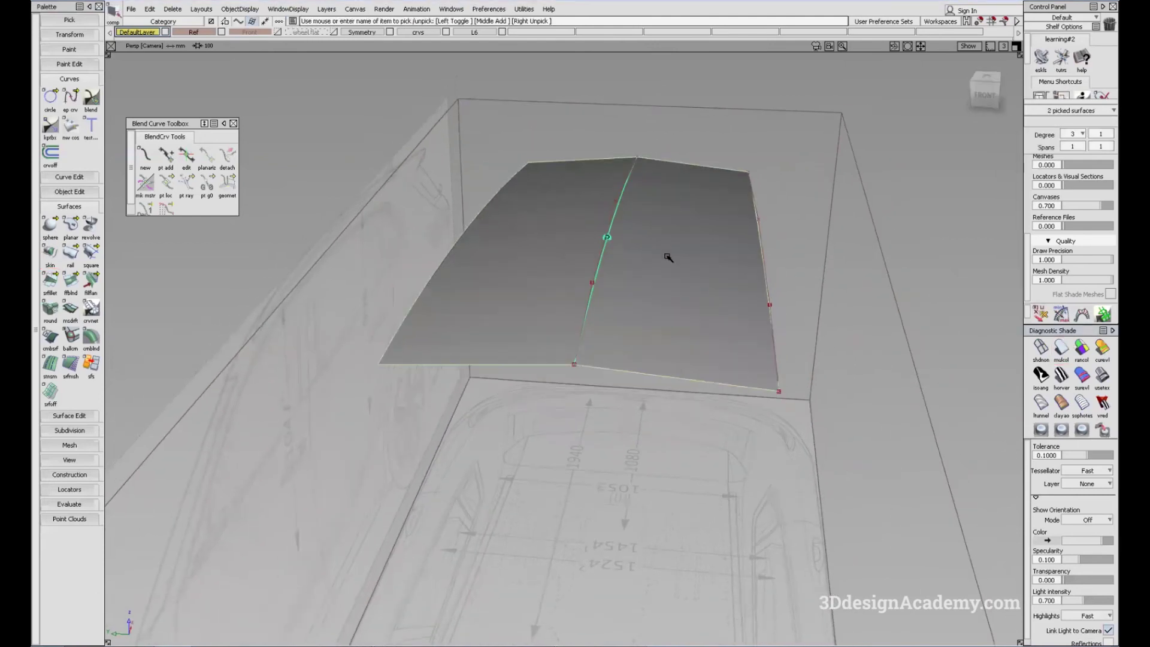
{"action": "key", "text": "Delete"}
- Skin a single roof surface across the side curve, the center curve and the mirrored side curve
{"action": "left_click", "coordinate": [50, 252]}
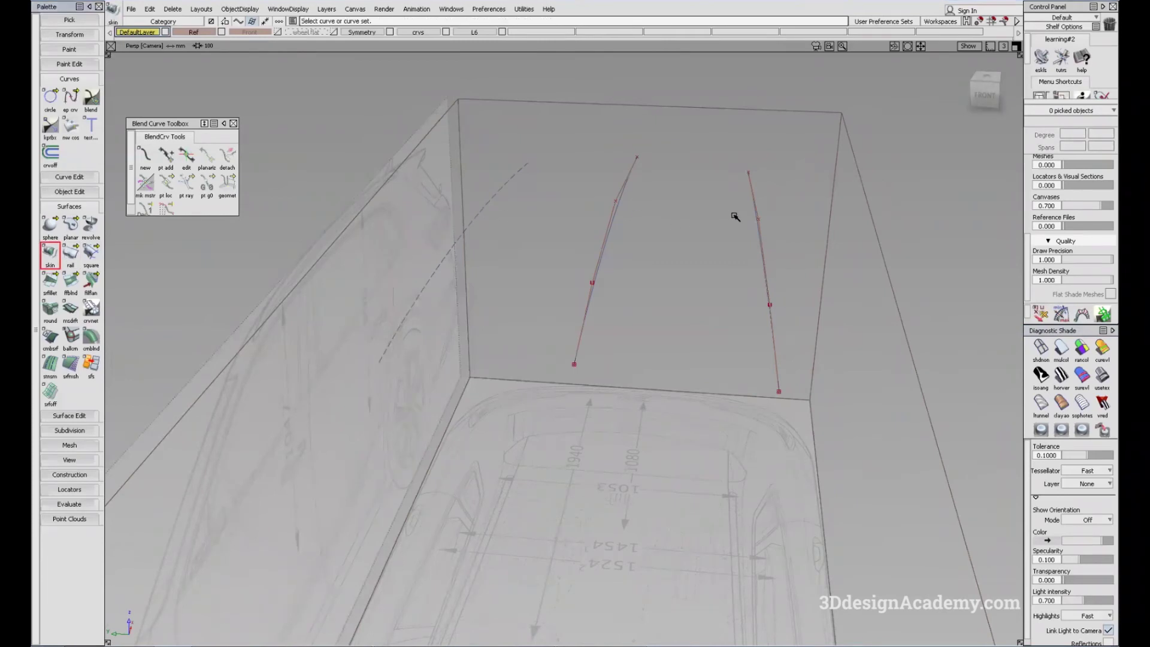
{"action": "left_click_drag", "start_coordinate": [625, 297], "coordinate": [662, 257], "text": "alt+shift"}
{"action": "left_click", "coordinate": [772, 240]}
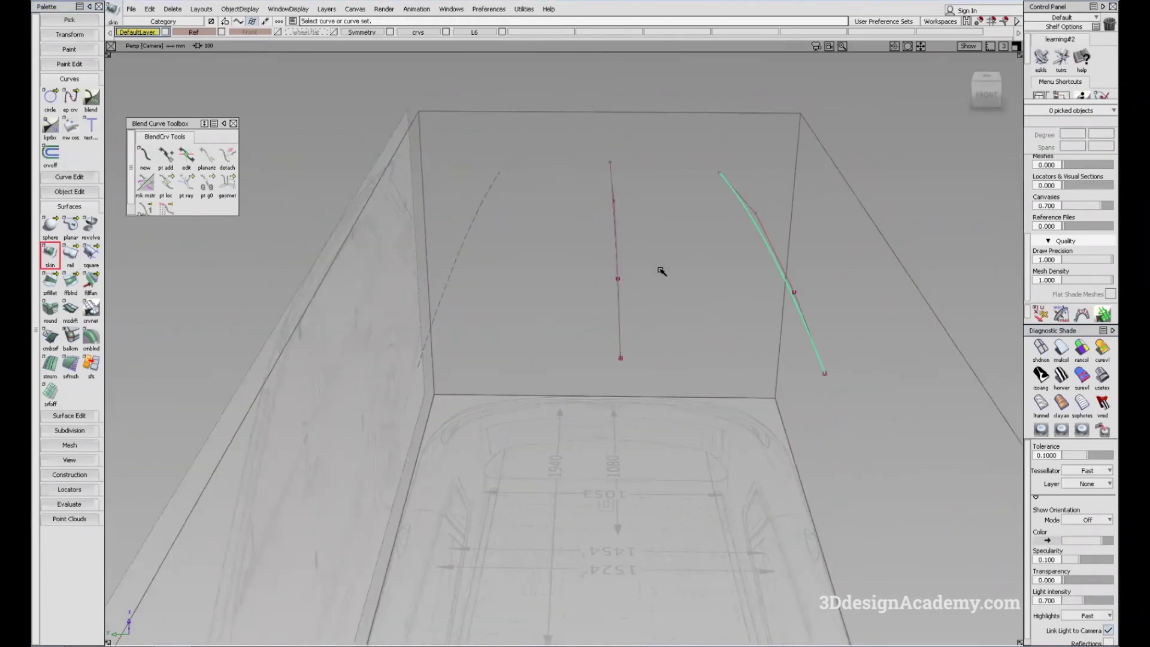
{"action": "left_click", "coordinate": [614, 213], "text": "shift"}
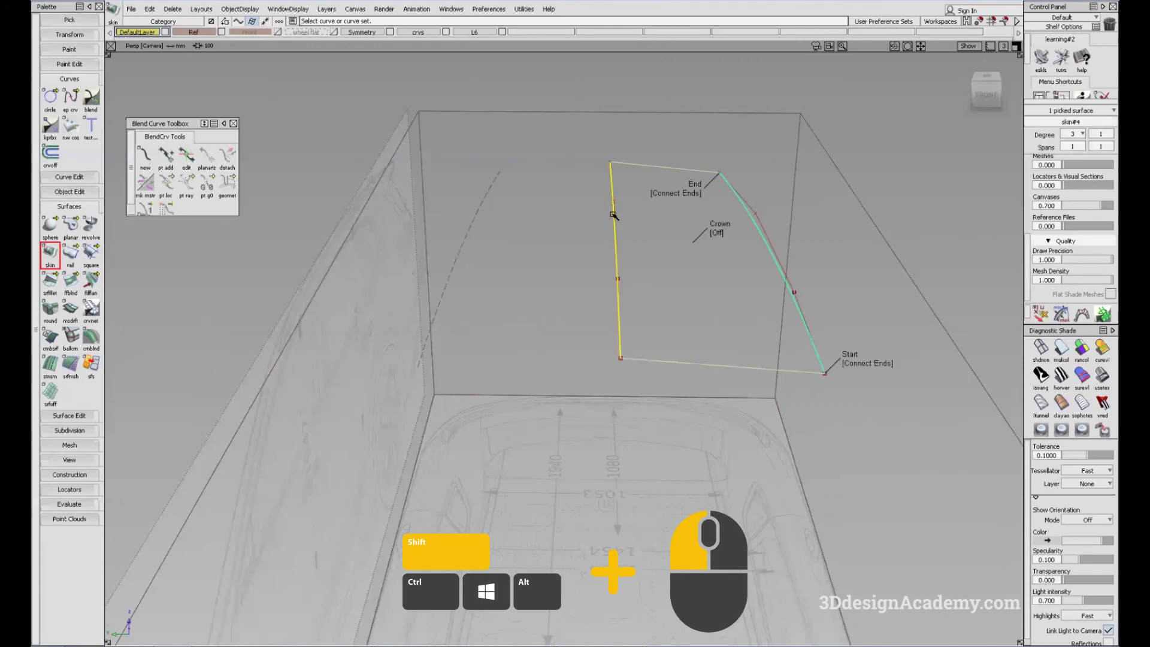
{"action": "left_click", "coordinate": [476, 215], "text": "shift"}
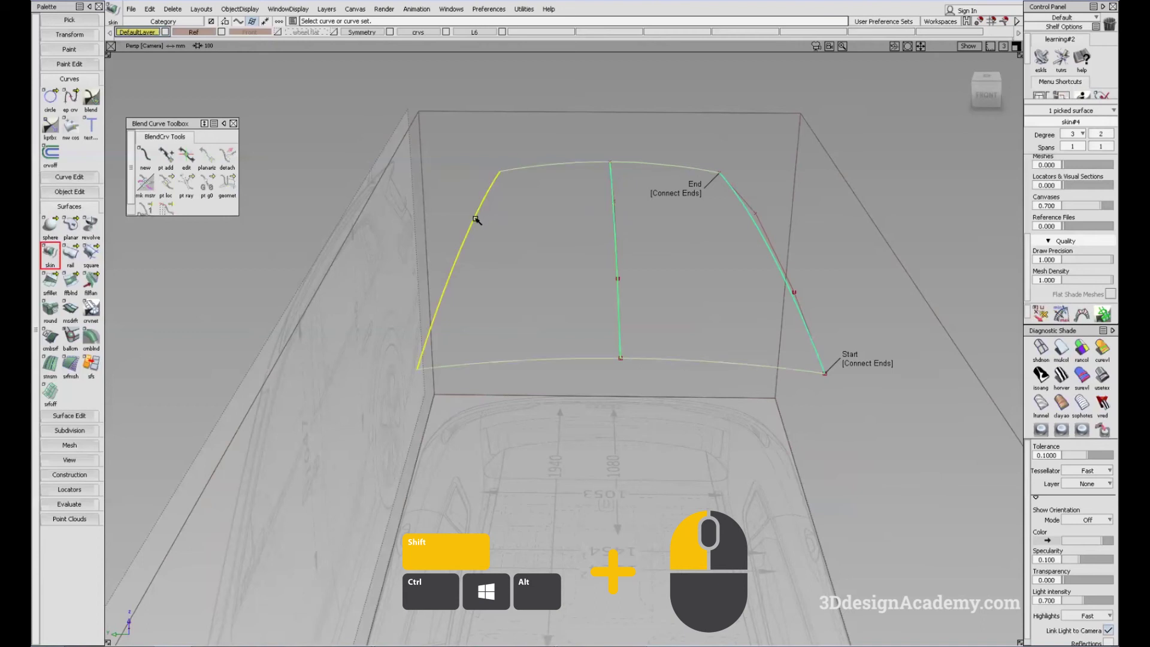
{"action": "left_click_drag", "start_coordinate": [476, 219], "coordinate": [671, 258], "text": "alt+shift"}
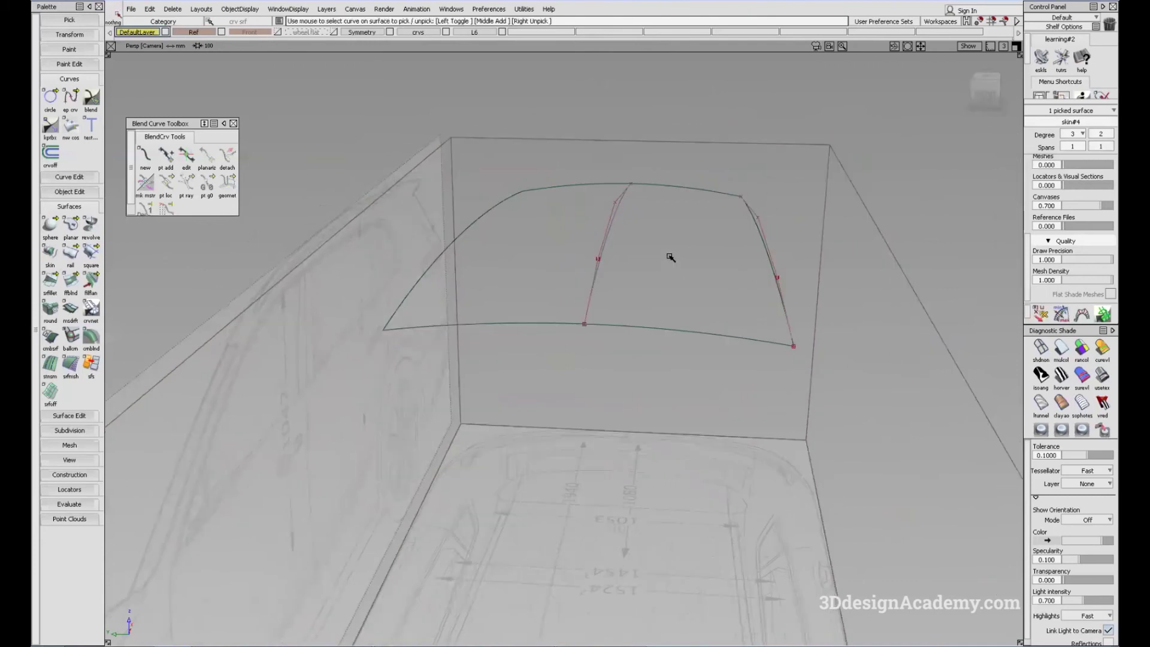
- Examine the skinned roof surface's edges and span layout in wireframe from several angles, picking and unpicking the surface
{"action": "mouse_move", "coordinate": [667, 204]}
{"action": "left_mouse_down", "text": "alt+shift"}
{"action": "mouse_move", "coordinate": [710, 211]}
{"action": "mouse_move", "coordinate": [684, 224]}
{"action": "left_mouse_up", "text": "alt+shift"}
{"action": "left_click_drag", "start_coordinate": [684, 223], "coordinate": [739, 160], "text": "ctrl+shift"}
{"action": "left_click", "coordinate": [689, 201]}
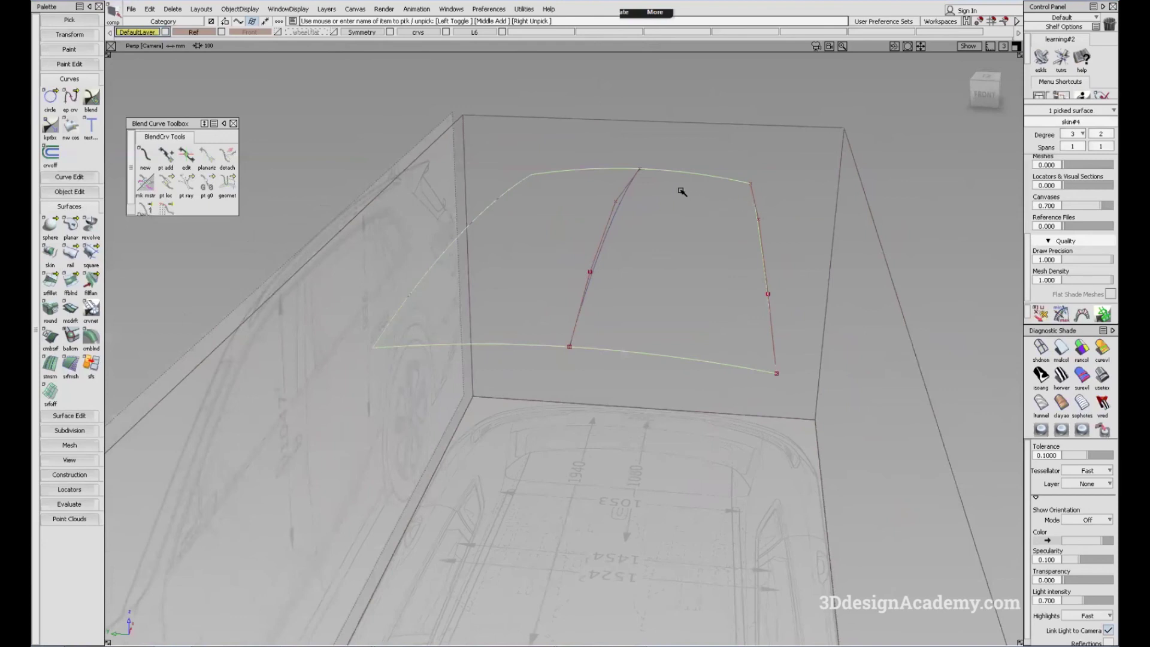
{"action": "left_click_drag", "start_coordinate": [601, 185], "coordinate": [652, 252], "text": "alt+shift"}
{"action": "left_click_drag", "start_coordinate": [561, 281], "coordinate": [632, 390], "text": "alt+shift"}
{"action": "left_click", "coordinate": [558, 367]}
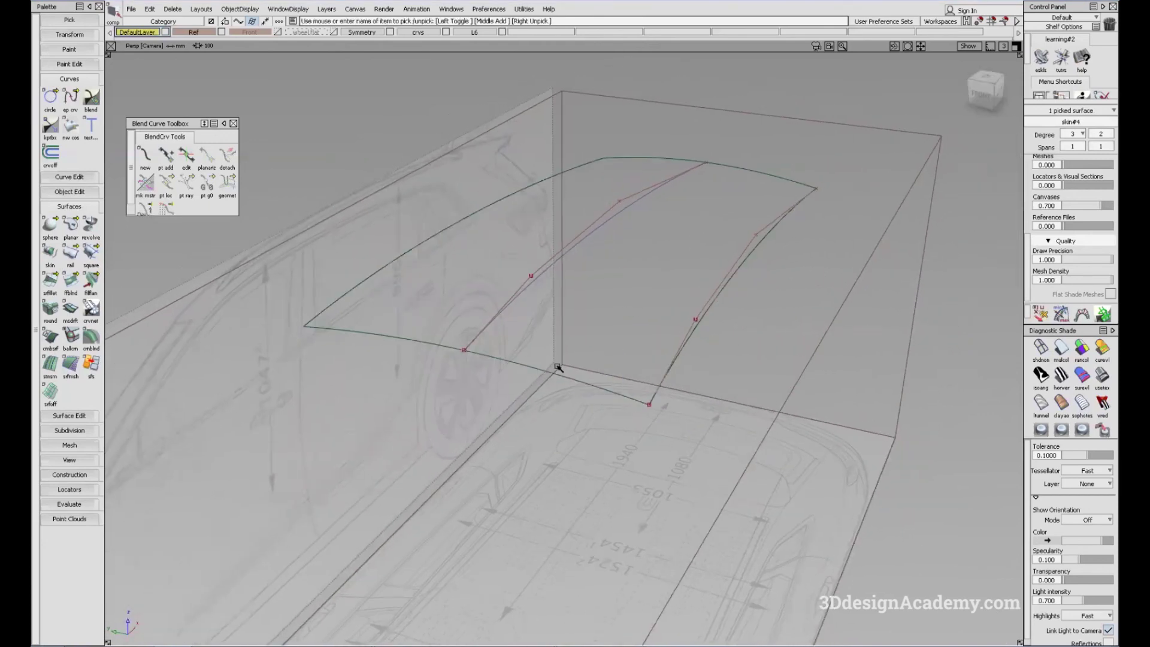
{"action": "left_click_drag", "start_coordinate": [558, 367], "coordinate": [739, 224], "text": "alt+shift"}
{"action": "left_click", "coordinate": [695, 276]}
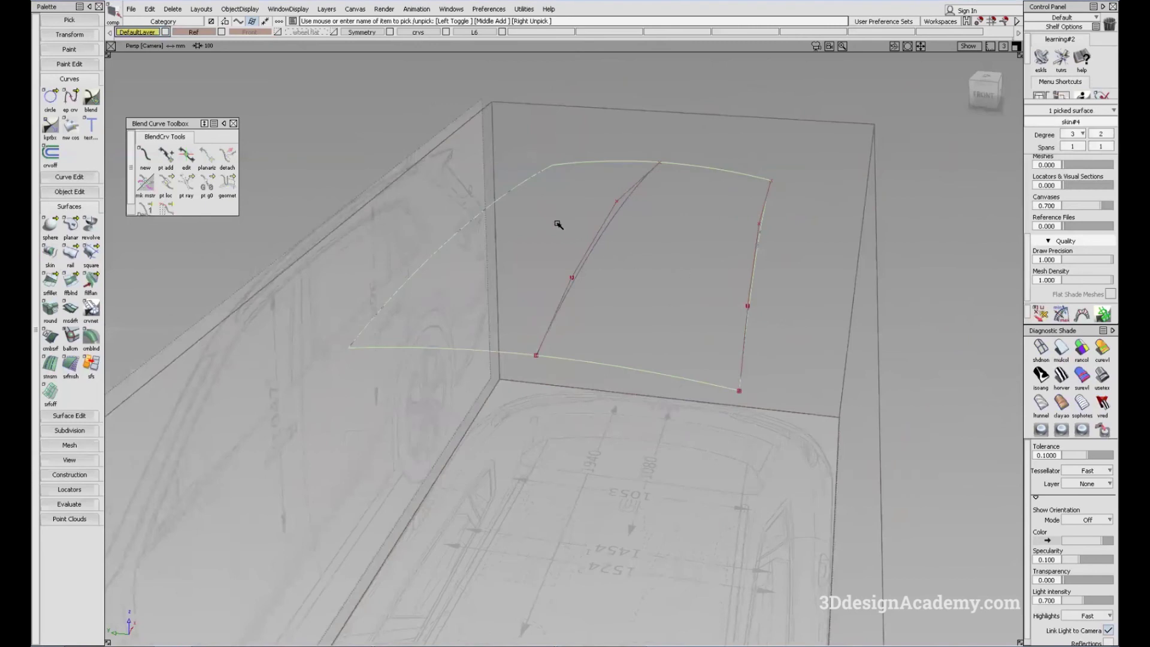
{"action": "mouse_move", "coordinate": [606, 277]}
{"action": "left_mouse_down", "text": "alt+shift"}
{"action": "mouse_move", "coordinate": [649, 251]}
{"action": "mouse_move", "coordinate": [547, 269]}
{"action": "mouse_move", "coordinate": [519, 296]}
{"action": "mouse_move", "coordinate": [606, 282]}
{"action": "mouse_move", "coordinate": [703, 393]}
{"action": "left_mouse_up", "text": "alt+shift"}
{"action": "left_click_drag", "start_coordinate": [703, 393], "coordinate": [690, 267], "text": "ctrl+shift"}
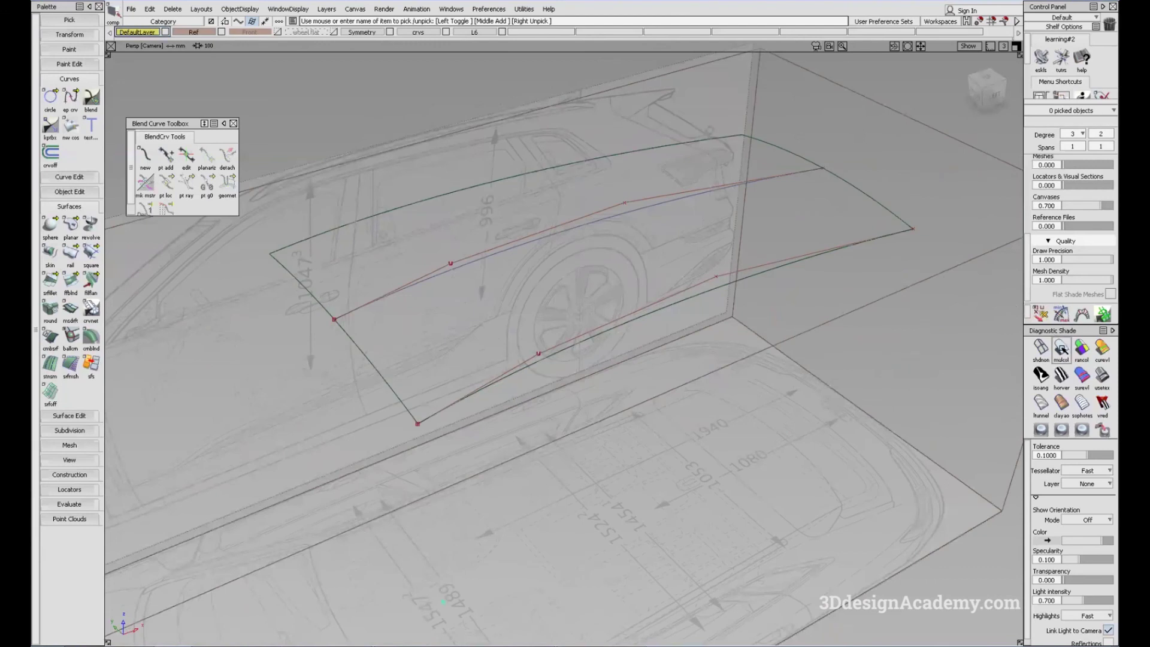
- Shade the roof surface with the multi-color diagnostic shader and check its form from several angles
{"action": "left_click", "coordinate": [1061, 348]}
{"action": "left_click_drag", "start_coordinate": [531, 306], "coordinate": [667, 287], "text": "alt+shift"}
{"action": "mouse_move", "coordinate": [667, 288]}
{"action": "right_mouse_down", "text": "alt+shift"}
{"action": "mouse_move", "coordinate": [684, 292]}
{"action": "mouse_move", "coordinate": [640, 288]}
{"action": "right_mouse_up", "text": "alt+shift"}
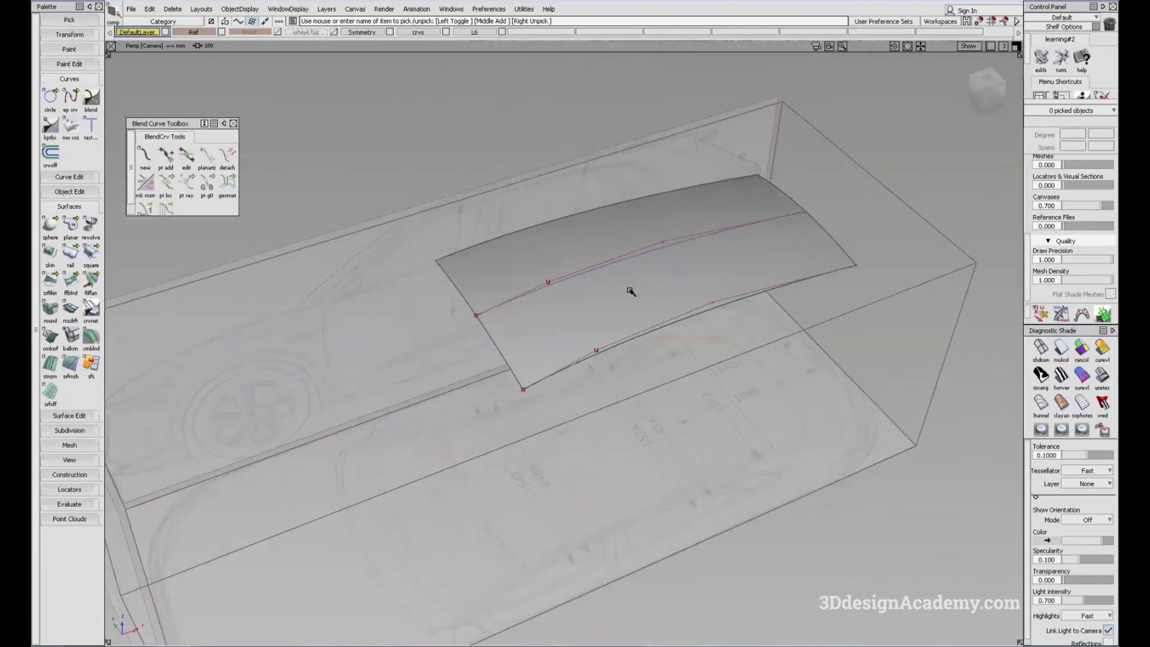
{"action": "left_click_drag", "start_coordinate": [655, 264], "coordinate": [463, 239], "text": "alt+shift"}
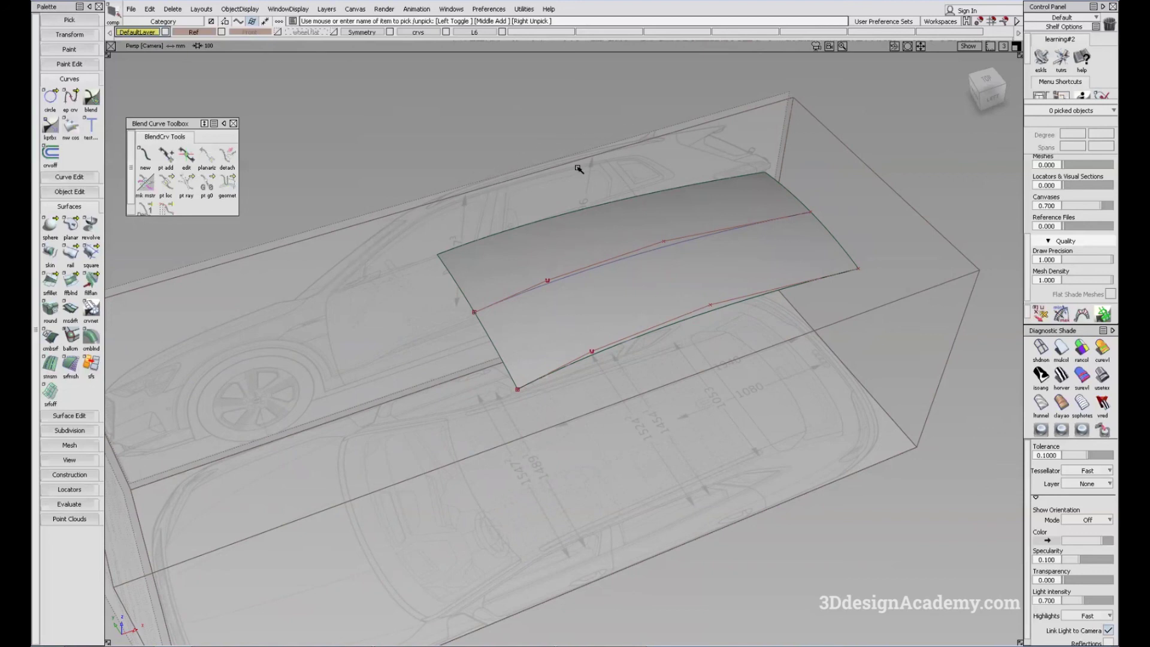
{"action": "left_click_drag", "start_coordinate": [501, 341], "coordinate": [644, 312], "text": "alt+shift"}
{"action": "left_click", "coordinate": [643, 312], "text": "alt+shift"}
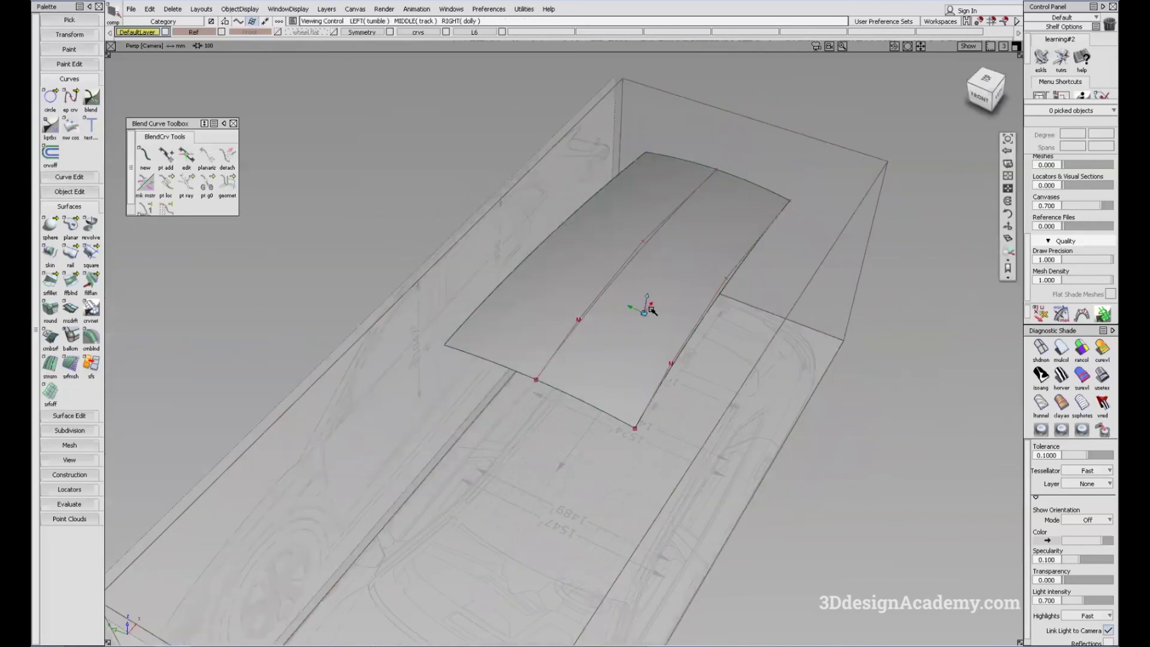
{"action": "right_click_drag", "start_coordinate": [760, 393], "coordinate": [656, 305], "text": "ctrl+shift"}
{"action": "left_click_drag", "start_coordinate": [656, 306], "coordinate": [612, 329], "text": "alt+shift"}
- Apply horizontal black-and-white stripe shading to the roof surface and examine the highlight flow across the centerline
{"action": "left_click", "coordinate": [1060, 376]}
{"action": "left_click_drag", "start_coordinate": [734, 312], "coordinate": [667, 308], "text": "alt+shift"}
{"action": "right_click_drag", "start_coordinate": [667, 308], "coordinate": [742, 246], "text": "alt+shift"}
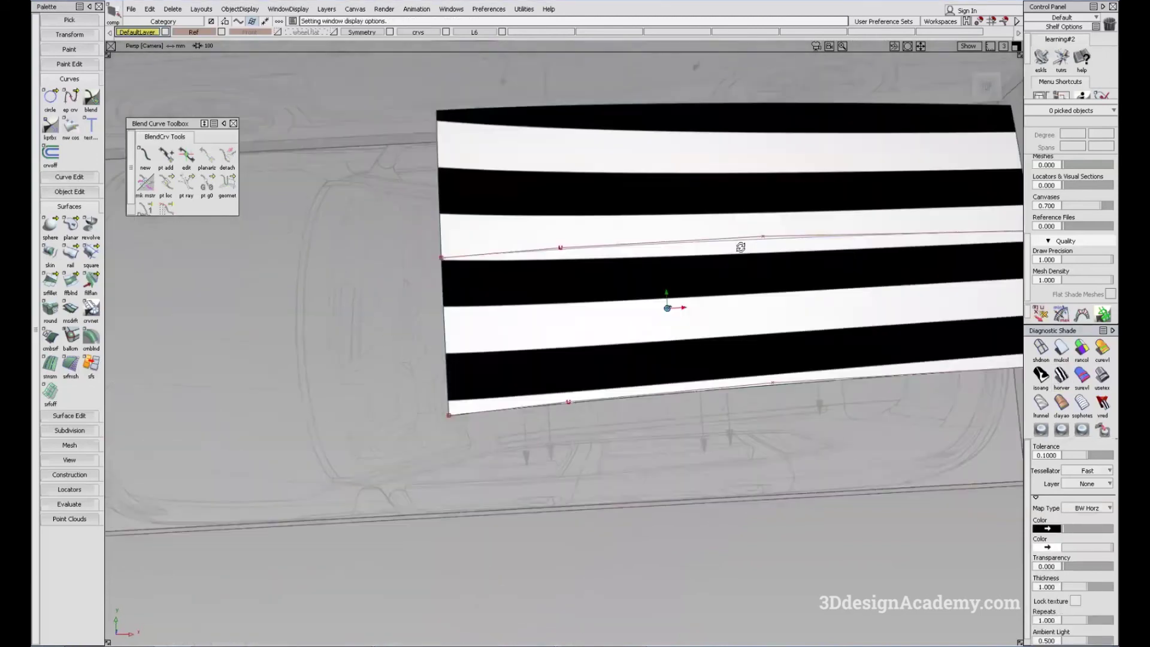
{"action": "left_click_drag", "start_coordinate": [742, 246], "coordinate": [772, 333], "text": "alt+shift"}
{"action": "right_click_drag", "start_coordinate": [773, 333], "coordinate": [760, 252], "text": "ctrl+shift"}
- Turn off the diagnostic shading, then pick and unpick the roof surface to examine it in wireframe
{"action": "left_click", "coordinate": [1044, 348]}
{"action": "mouse_move", "coordinate": [625, 341]}
{"action": "left_mouse_down", "text": "alt+shift"}
{"action": "mouse_move", "coordinate": [693, 270]}
{"action": "mouse_move", "coordinate": [781, 246]}
{"action": "left_mouse_up", "text": "alt+shift"}
{"action": "left_click", "coordinate": [681, 309]}
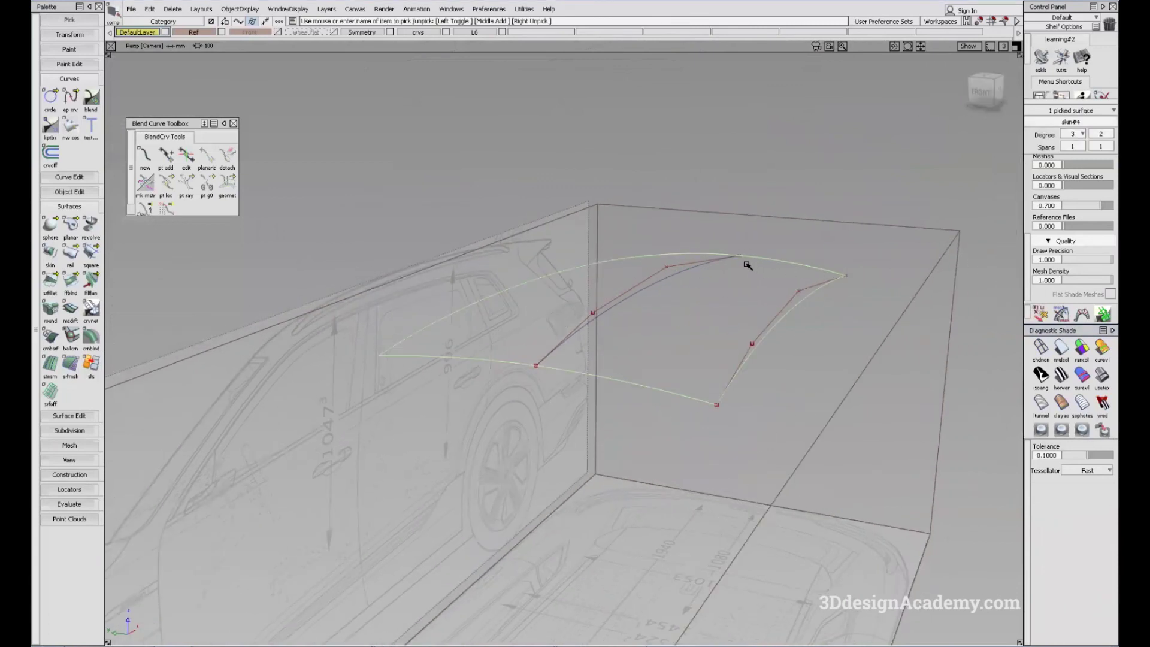
{"action": "mouse_move", "coordinate": [659, 318]}
{"action": "left_mouse_down", "text": "alt+shift"}
{"action": "mouse_move", "coordinate": [645, 308]}
{"action": "mouse_move", "coordinate": [728, 385]}
{"action": "left_mouse_up", "text": "alt+shift"}
{"action": "left_click_drag", "start_coordinate": [729, 385], "coordinate": [701, 311], "text": "ctrl+shift"}
{"action": "left_click_drag", "start_coordinate": [652, 342], "coordinate": [664, 344], "text": "alt+shift"}
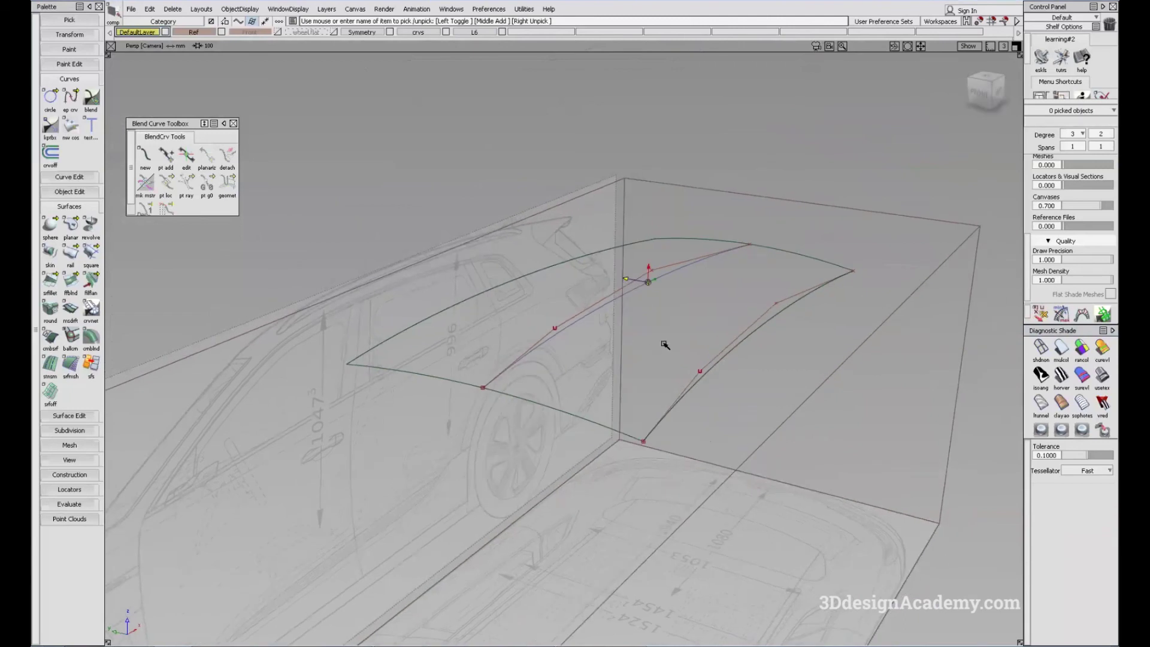